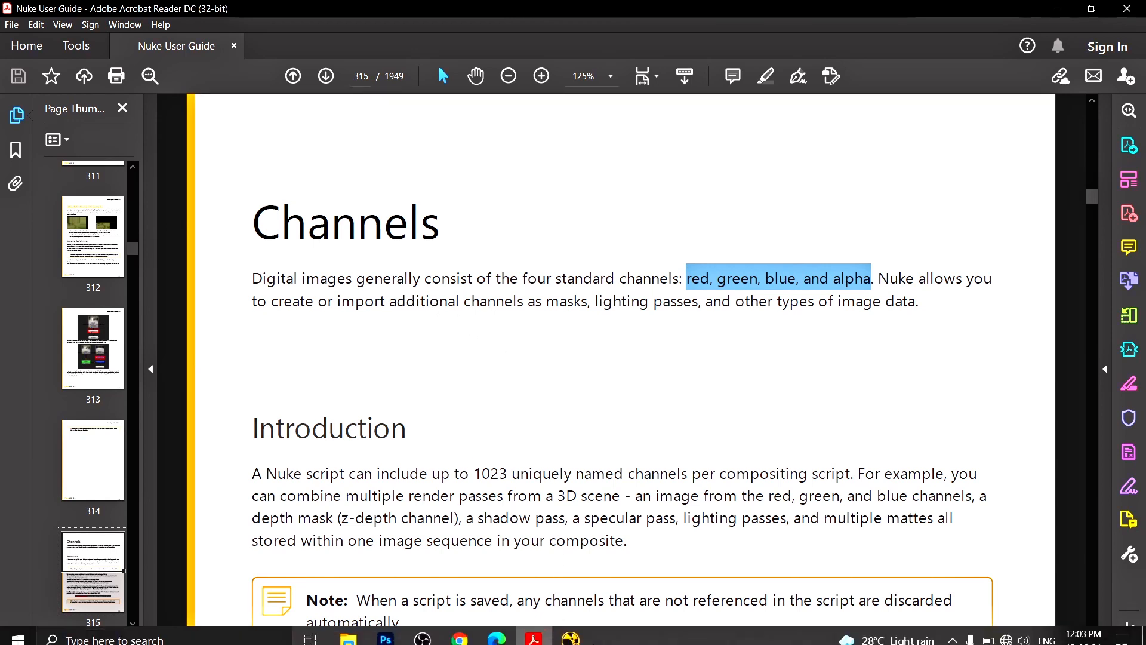
# Leave the Nuke User Guide's Channels page and switch to the NukeX window
pyautogui.click(567, 632)
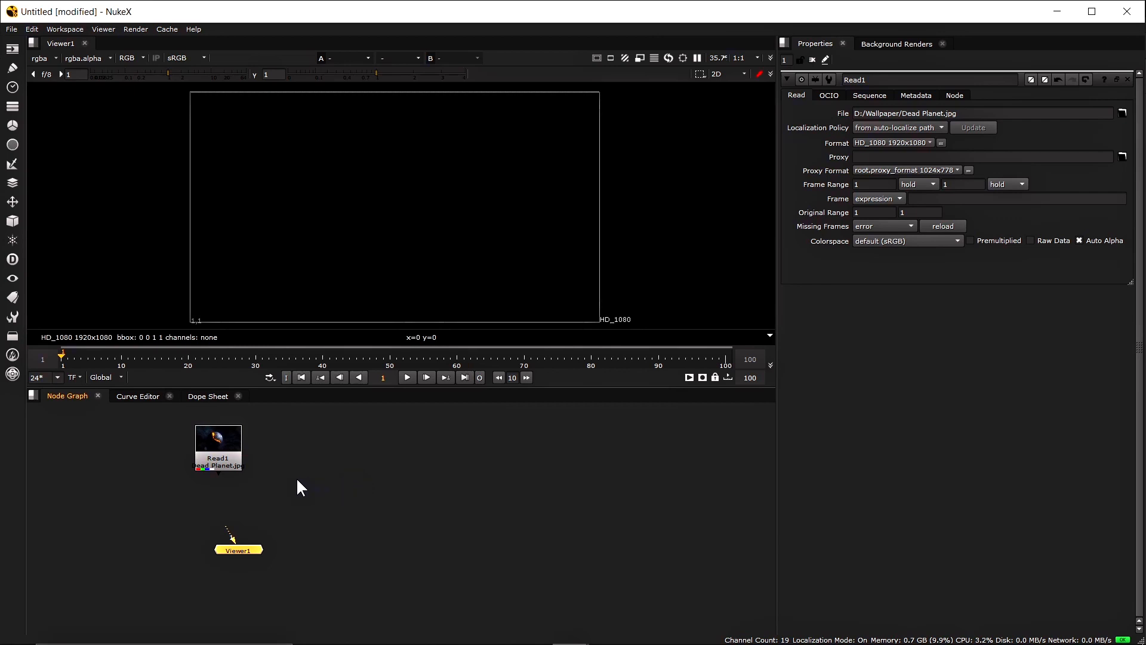
# Connect Read1 to Viewer1 to show Dead Planet.jpg, then open the viewer's channels list
pyautogui.moveTo(223, 450); pyautogui.dragTo(235, 453)
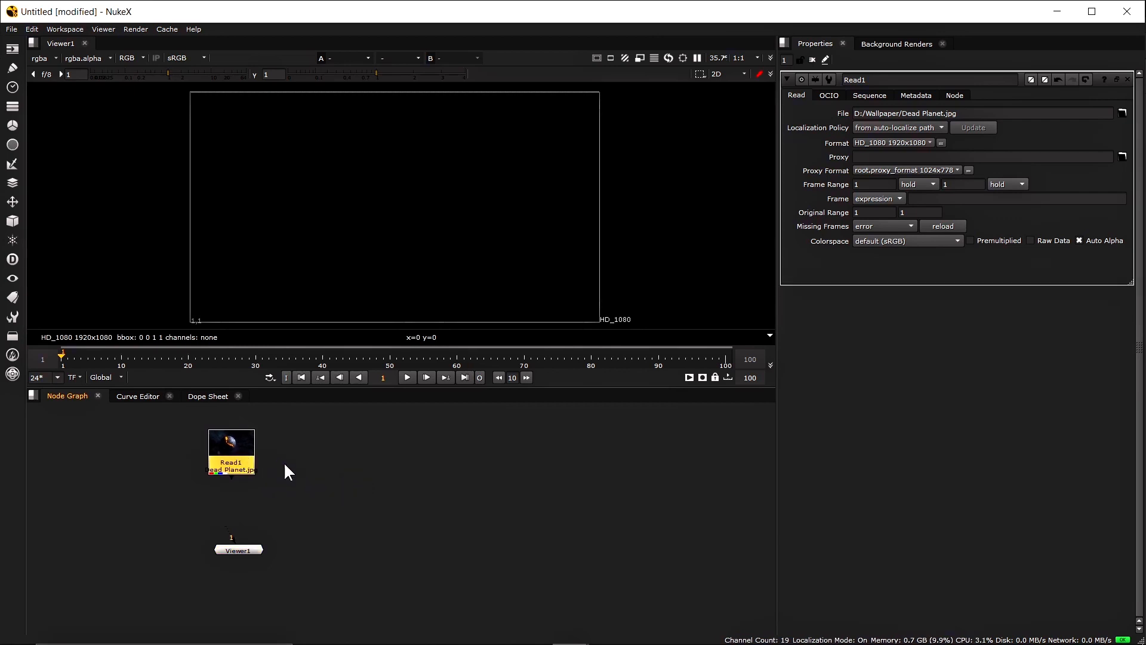
pyautogui.press('1')
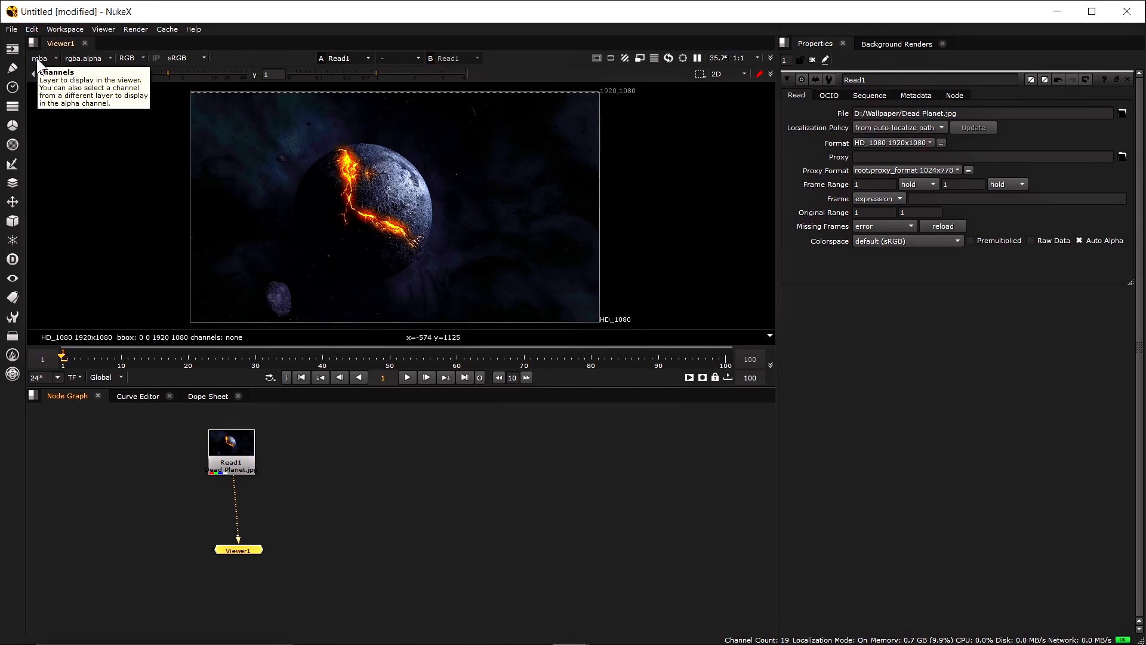
pyautogui.click(37, 58)
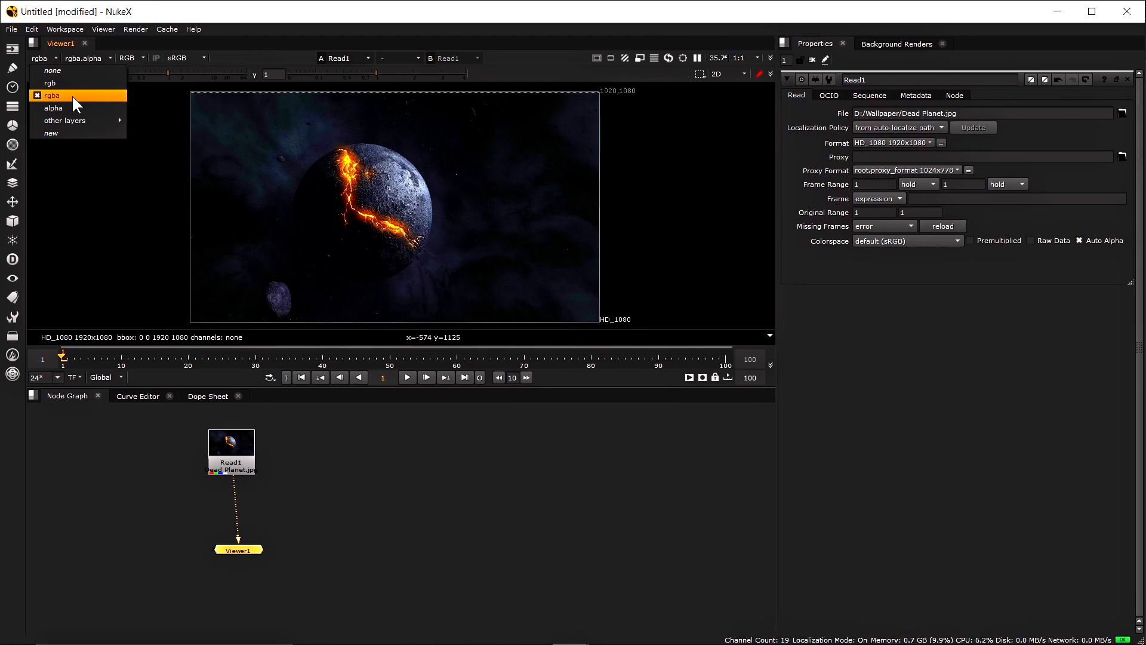
# Nudge the Read1 node right in the Node Graph and select it to show its properties
pyautogui.click(291, 490)
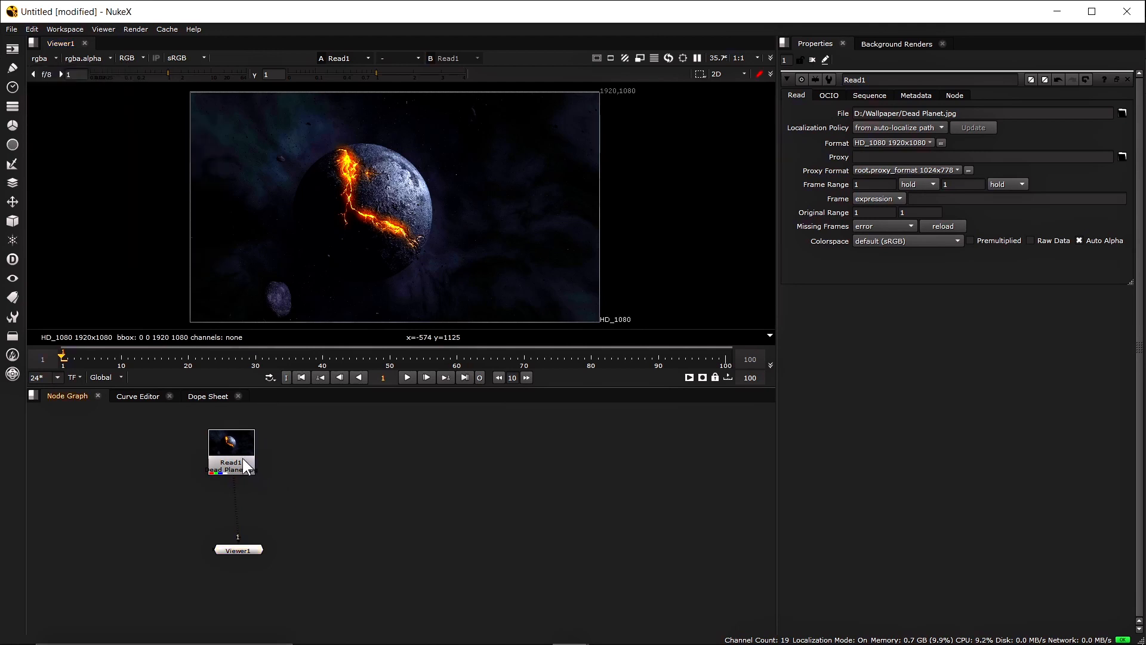
pyautogui.moveTo(244, 452); pyautogui.dragTo(246, 453)
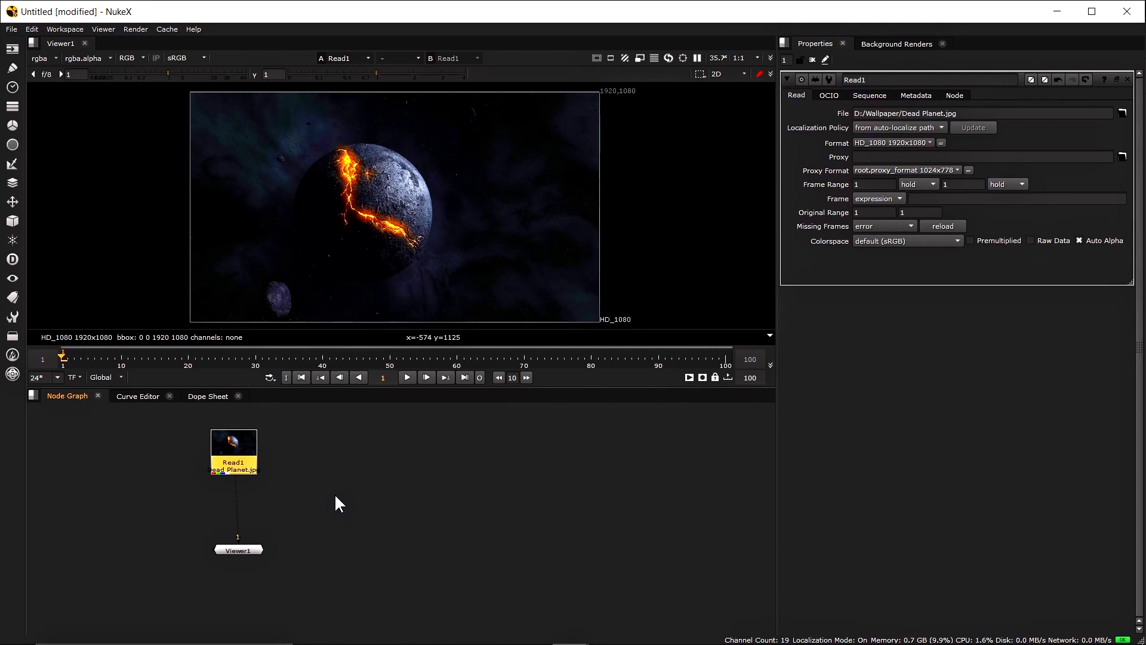
pyautogui.moveTo(235, 452); pyautogui.dragTo(253, 454)
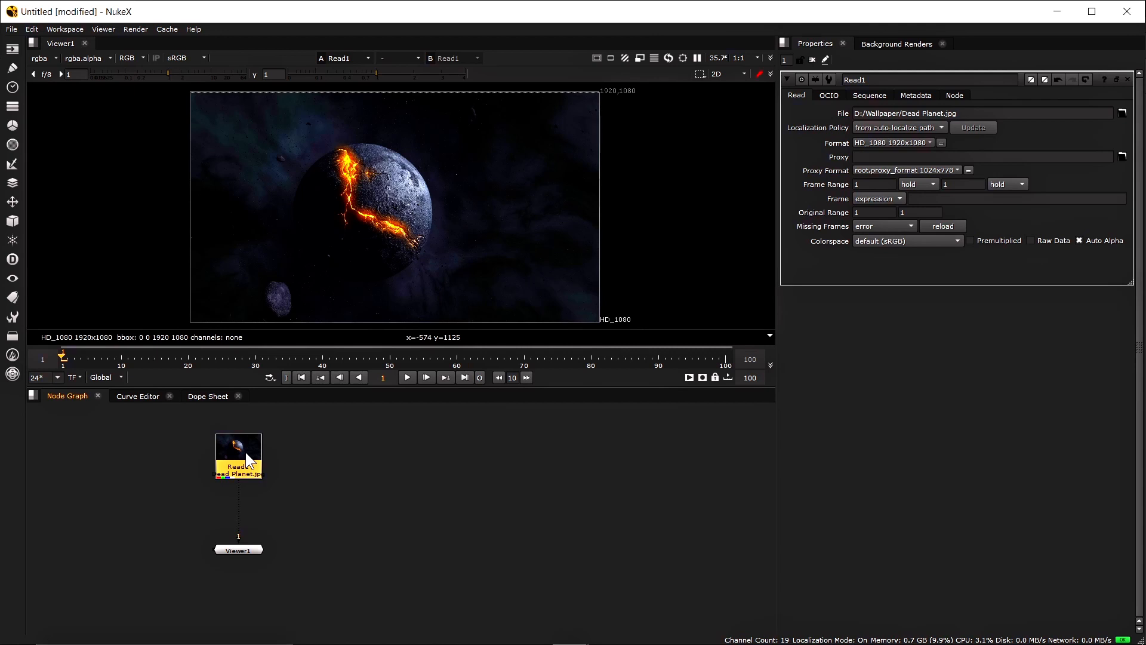
pyautogui.click(305, 489)
pyautogui.click(239, 455)
# Turn off Auto Alpha on Read1 and view the alpha channel, which appears solid black
pyautogui.click(1079, 240)
pyautogui.click(43, 56)
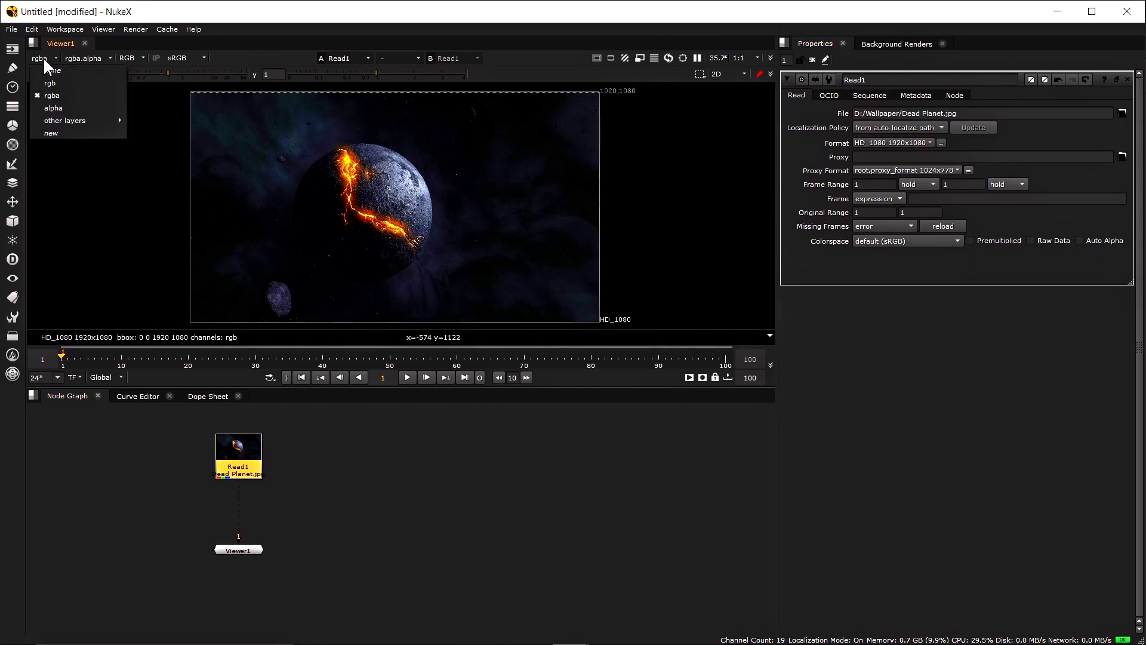
pyautogui.click(60, 107)
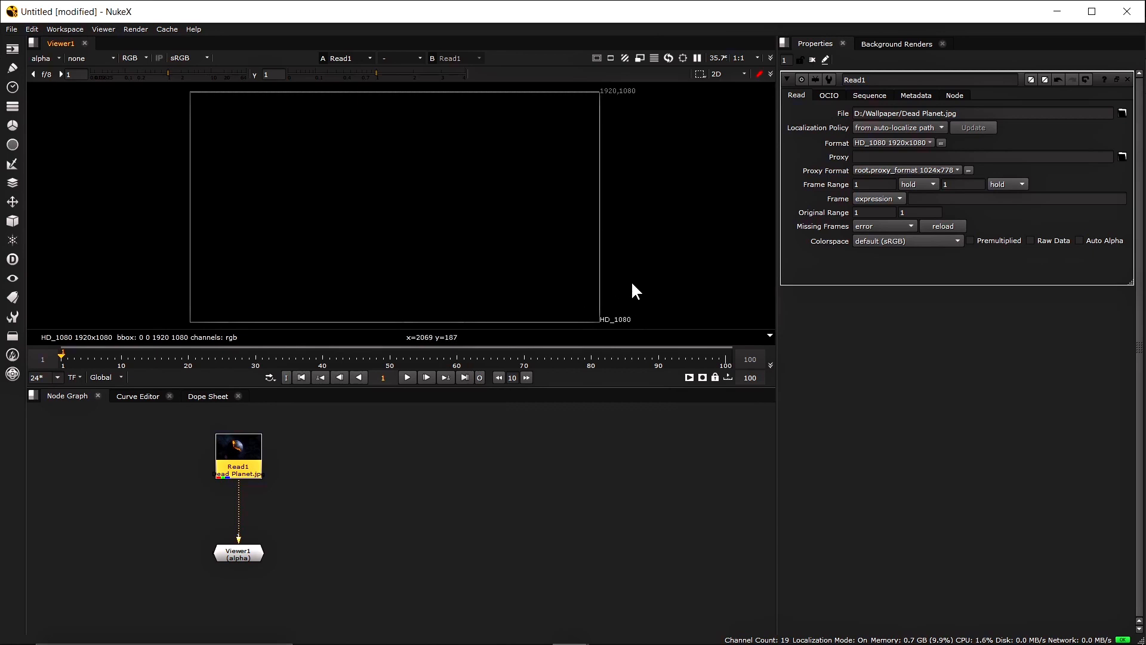
# Re-enable Auto Alpha on Read1 and set the viewer's channels back to rgba
pyautogui.click(1080, 241)
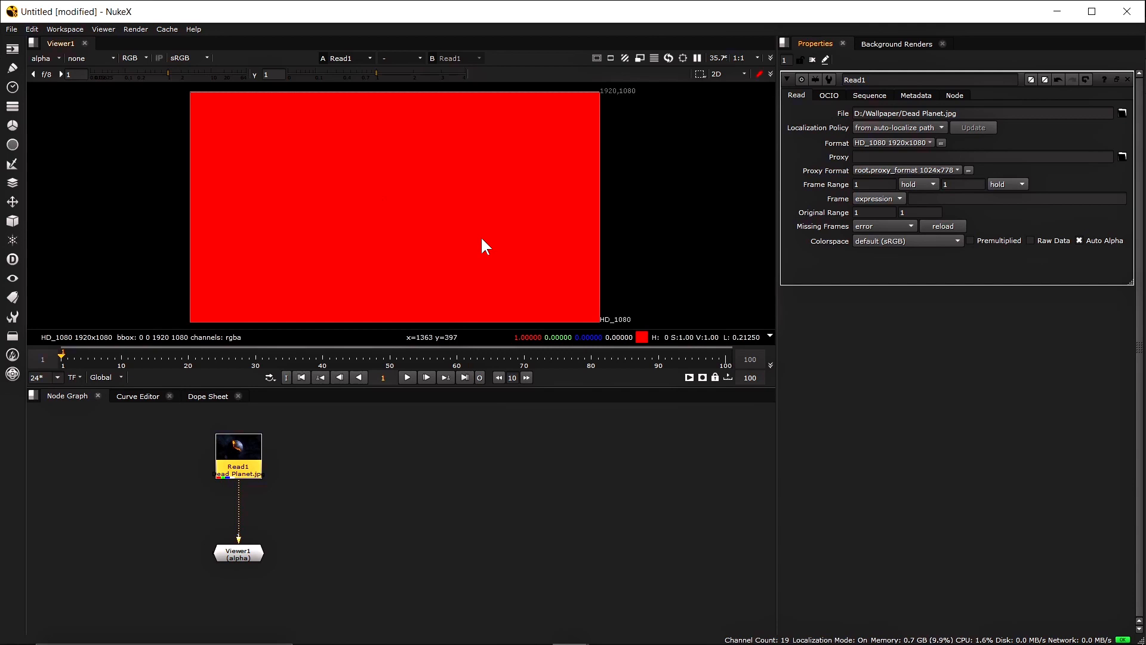
pyautogui.click(42, 58)
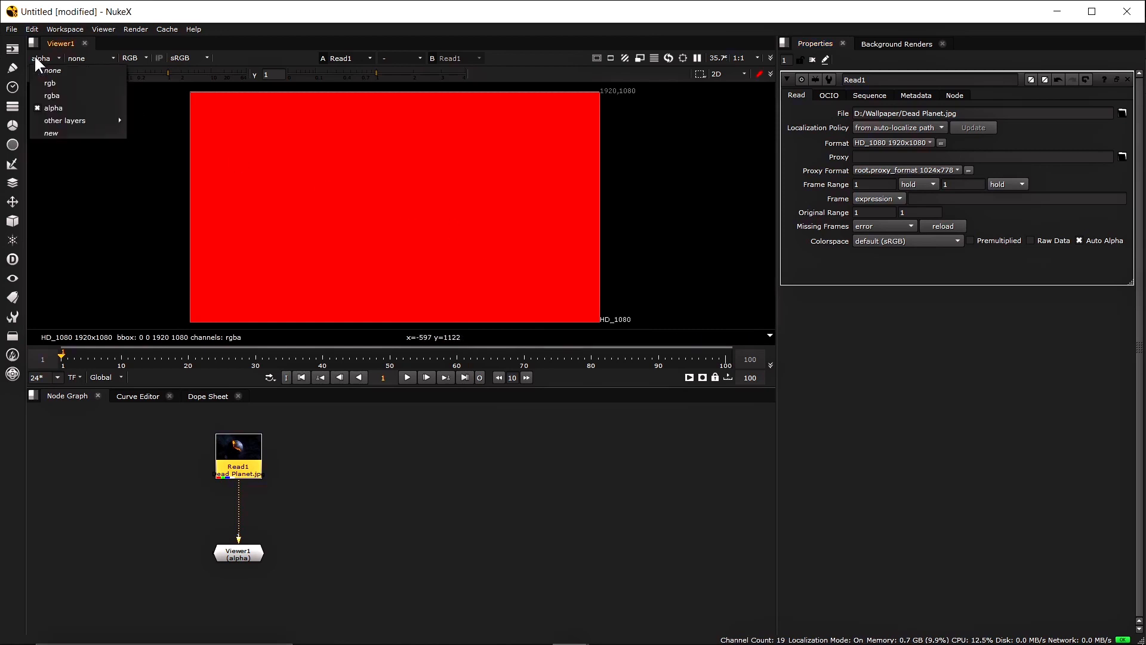
pyautogui.click(58, 97)
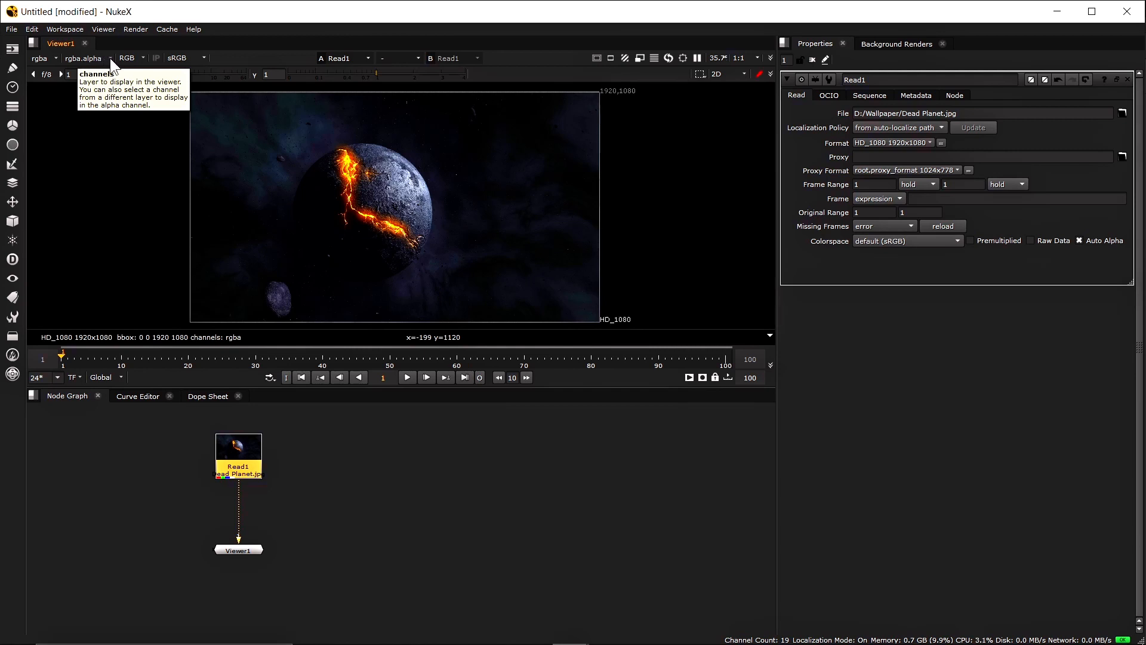
# Browse the viewer's 'other layers' list, then open the RGB display-style dropdown
pyautogui.click(38, 59)
pyautogui.moveTo(75, 120)
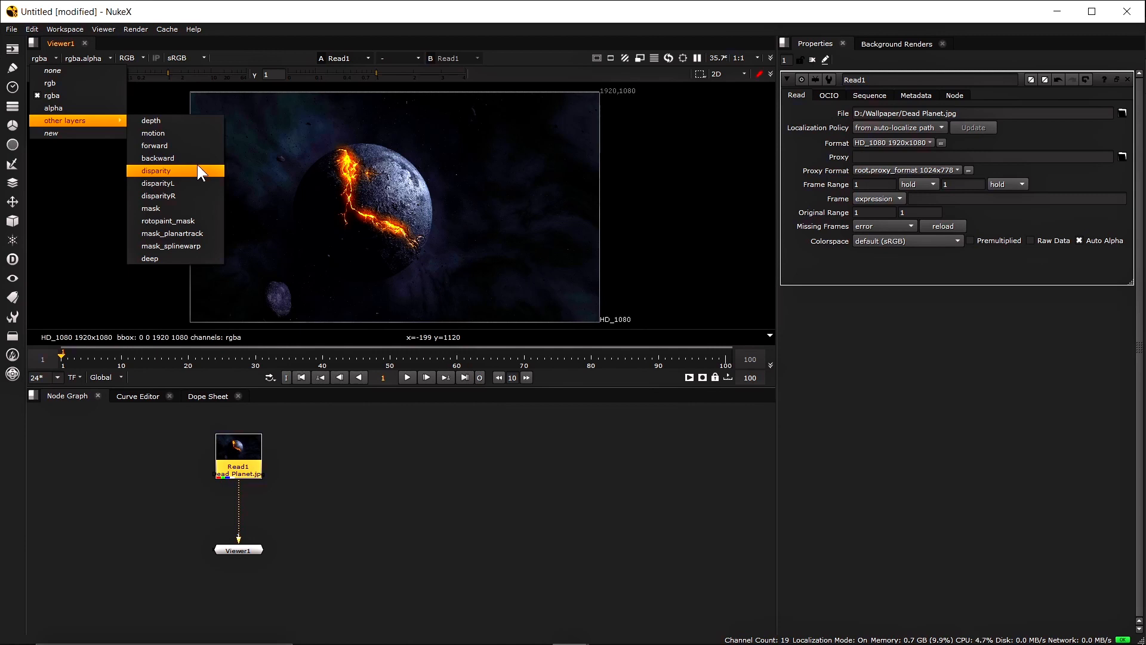
pyautogui.click(141, 61)
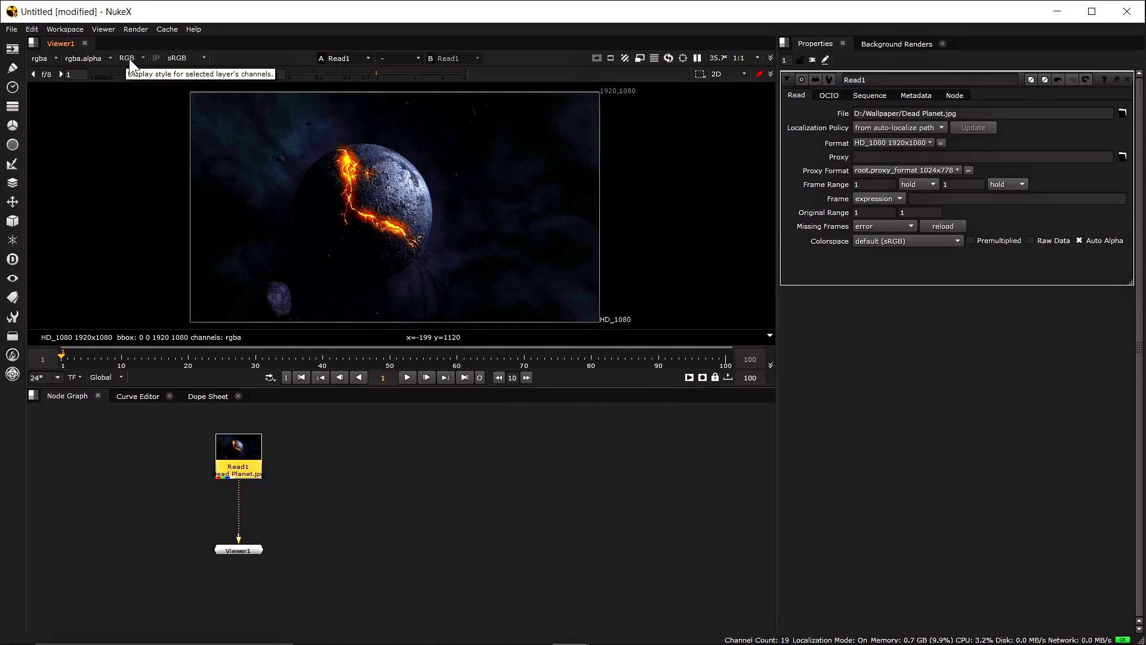
pyautogui.click(129, 59)
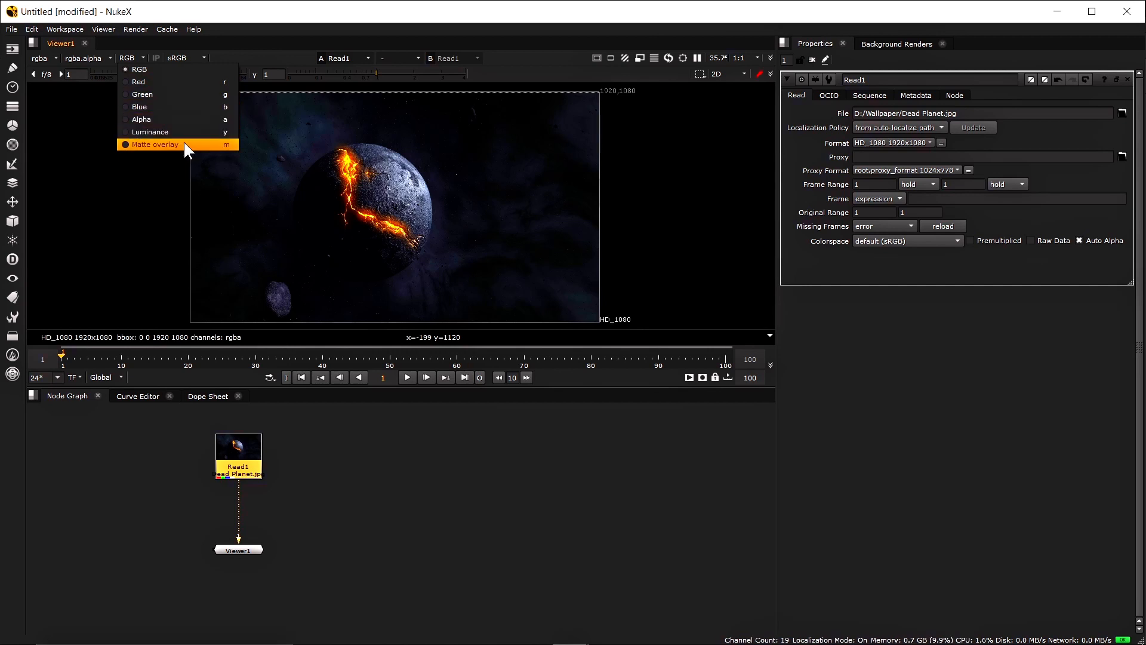
# Show the Red, Green, Blue, then Alpha channel in the viewer; alpha appears solid white
pyautogui.click(176, 82)
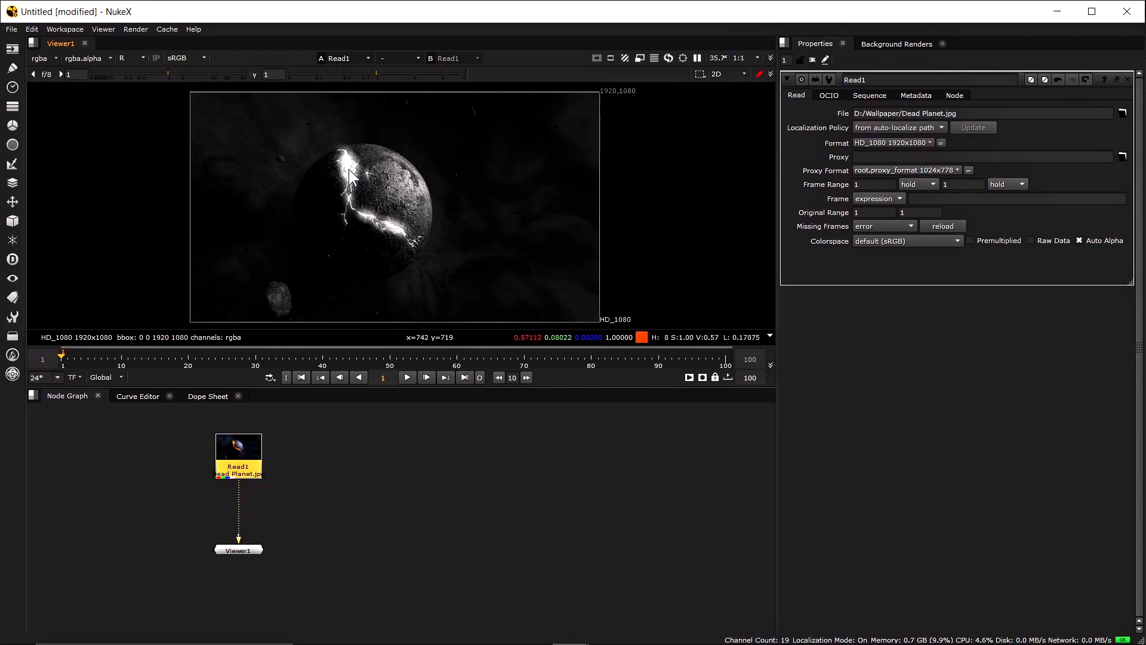
pyautogui.click(122, 57)
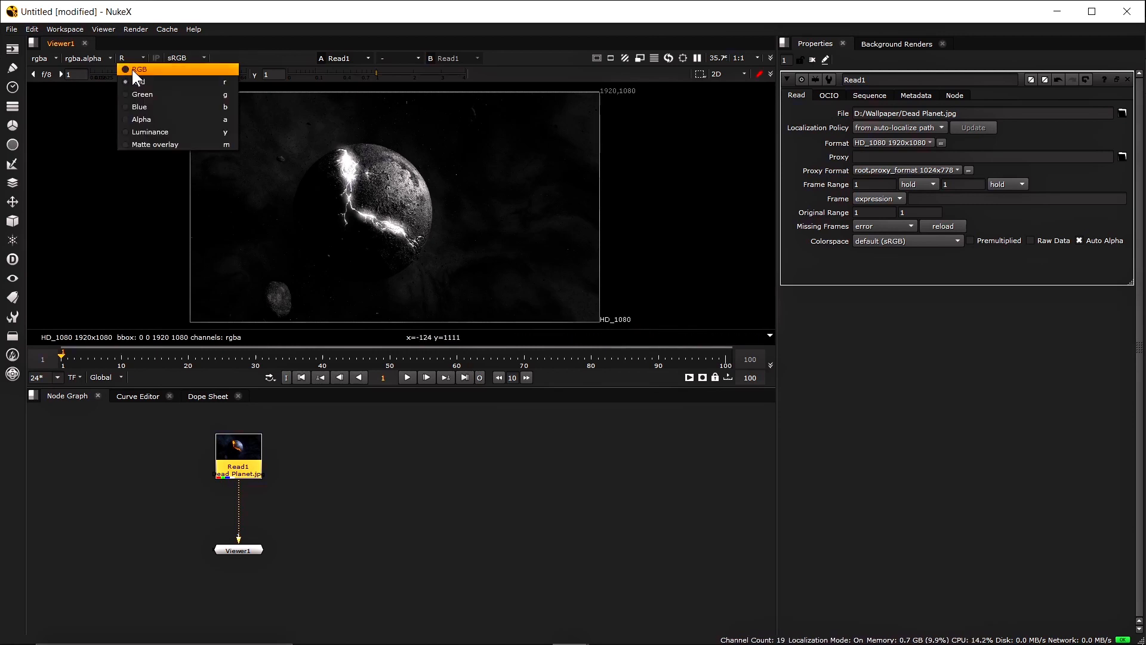
pyautogui.click(149, 101)
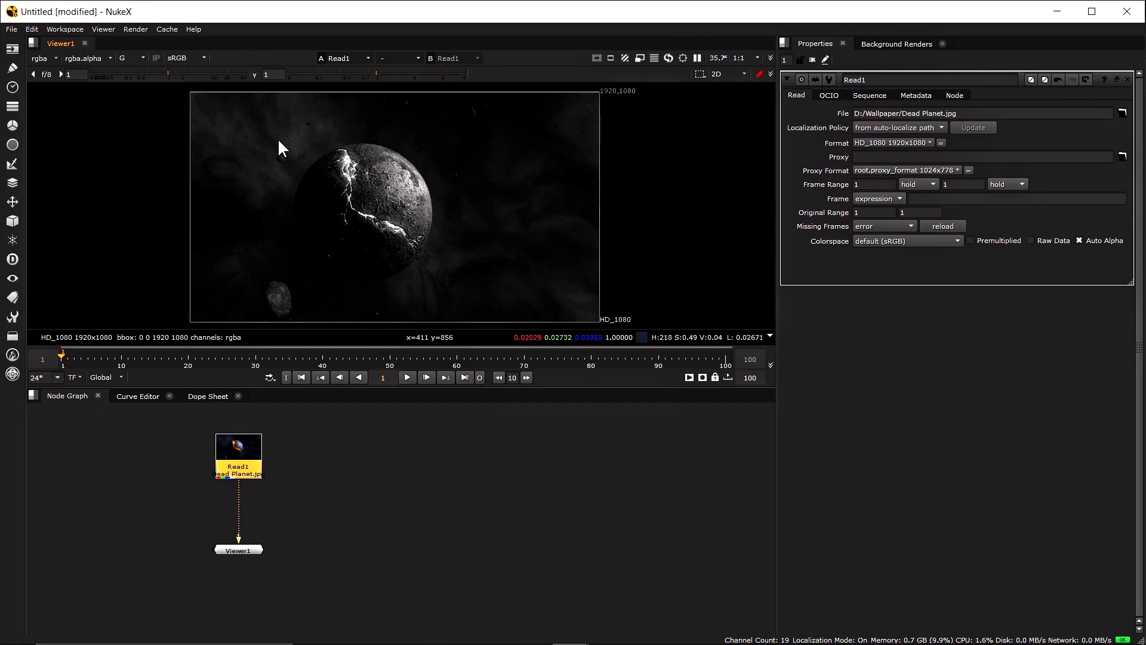
pyautogui.click(123, 58)
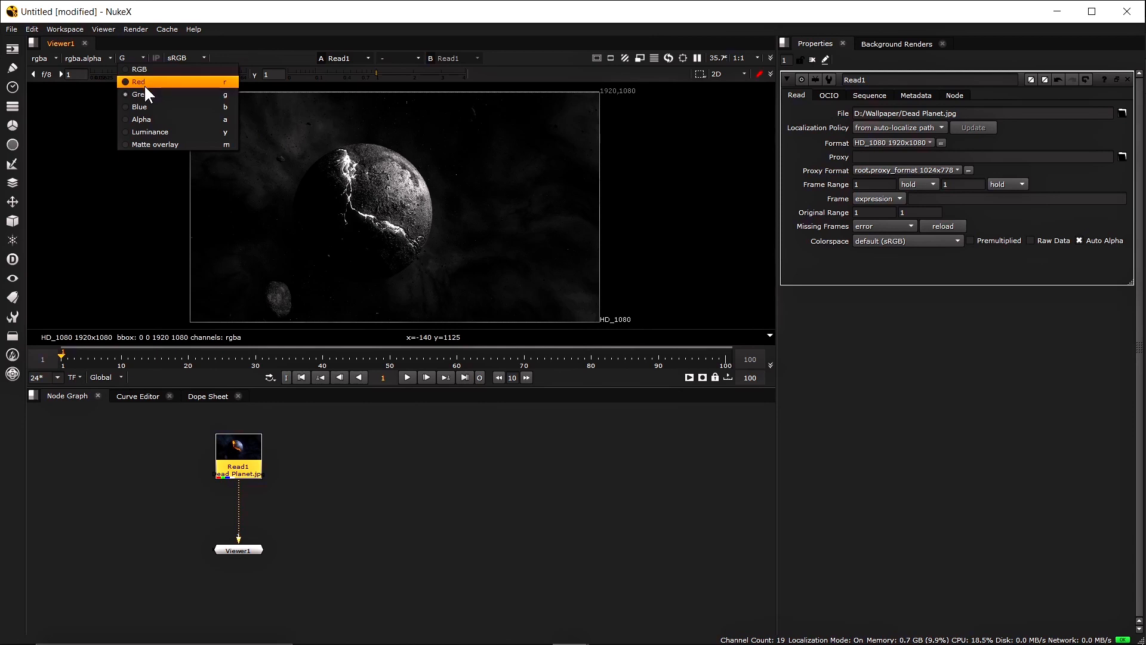
pyautogui.click(151, 105)
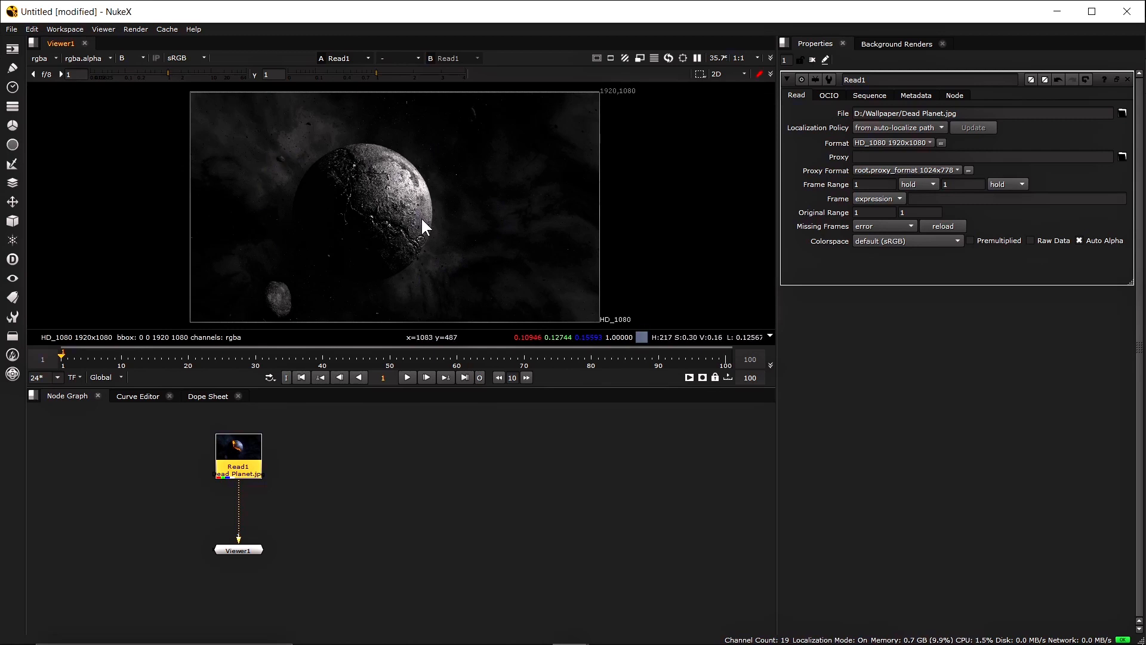
pyautogui.click(128, 58)
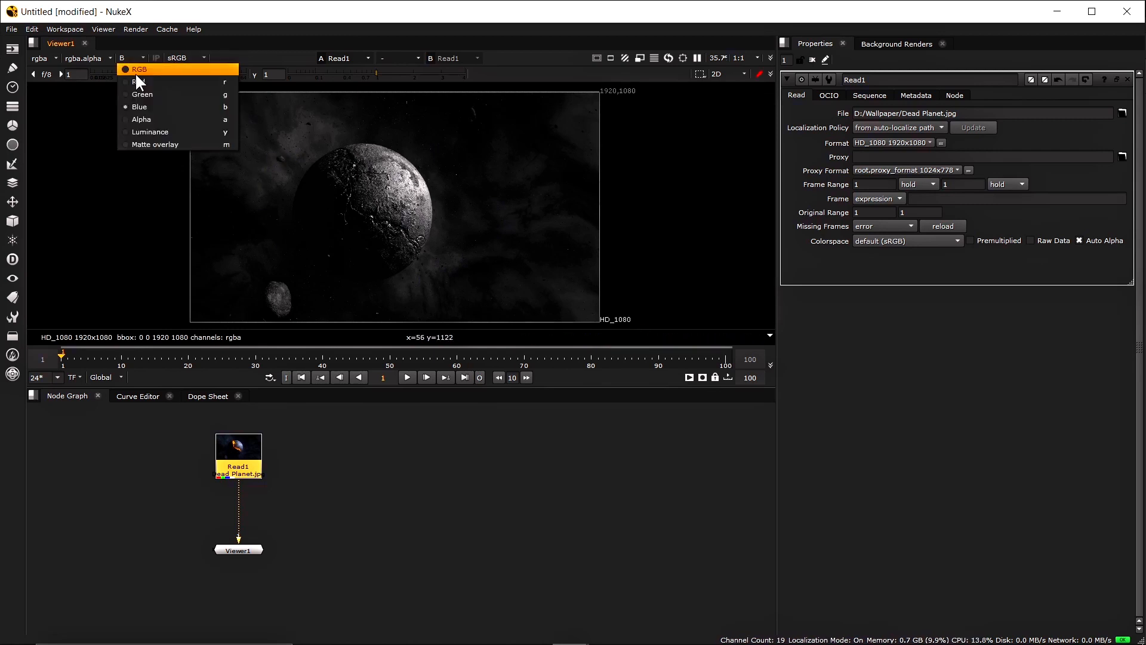
pyautogui.click(142, 119)
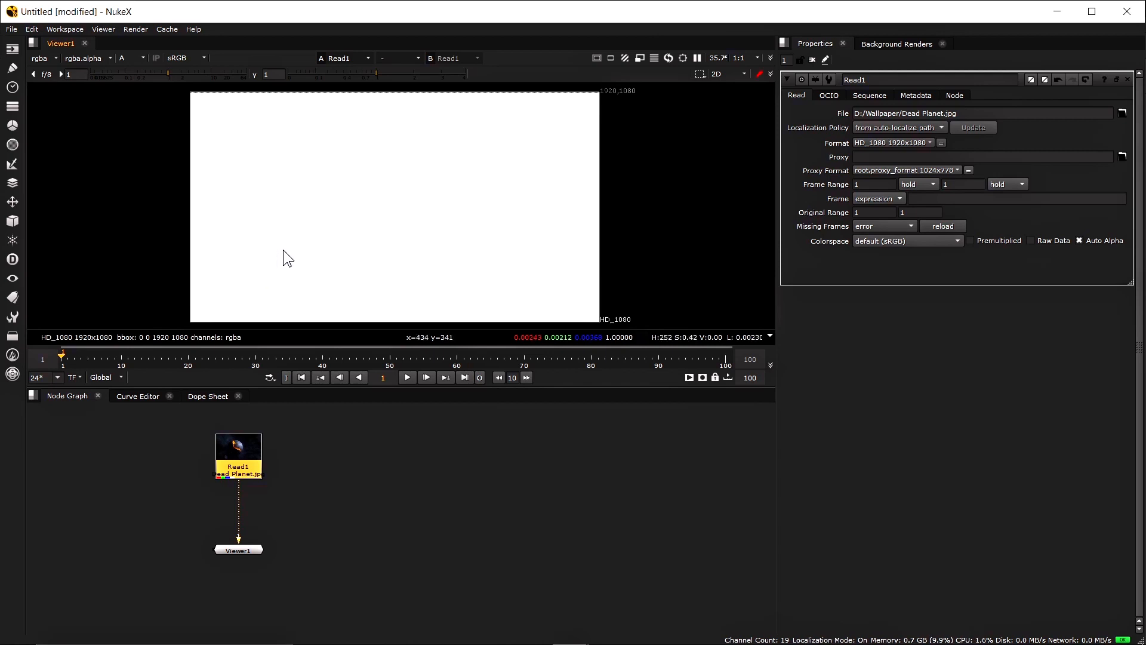
# Toggle Read1's Auto Alpha off and on twice, then return the viewer to RGB
pyautogui.click(1079, 240)
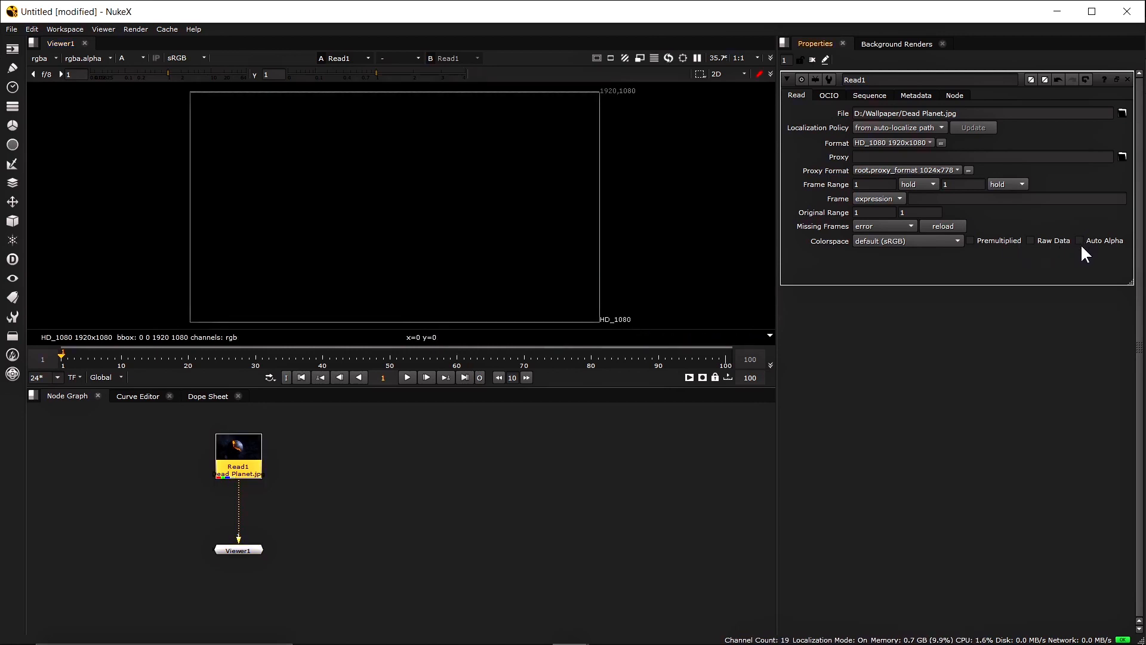
pyautogui.click(1079, 240)
pyautogui.click(1080, 240)
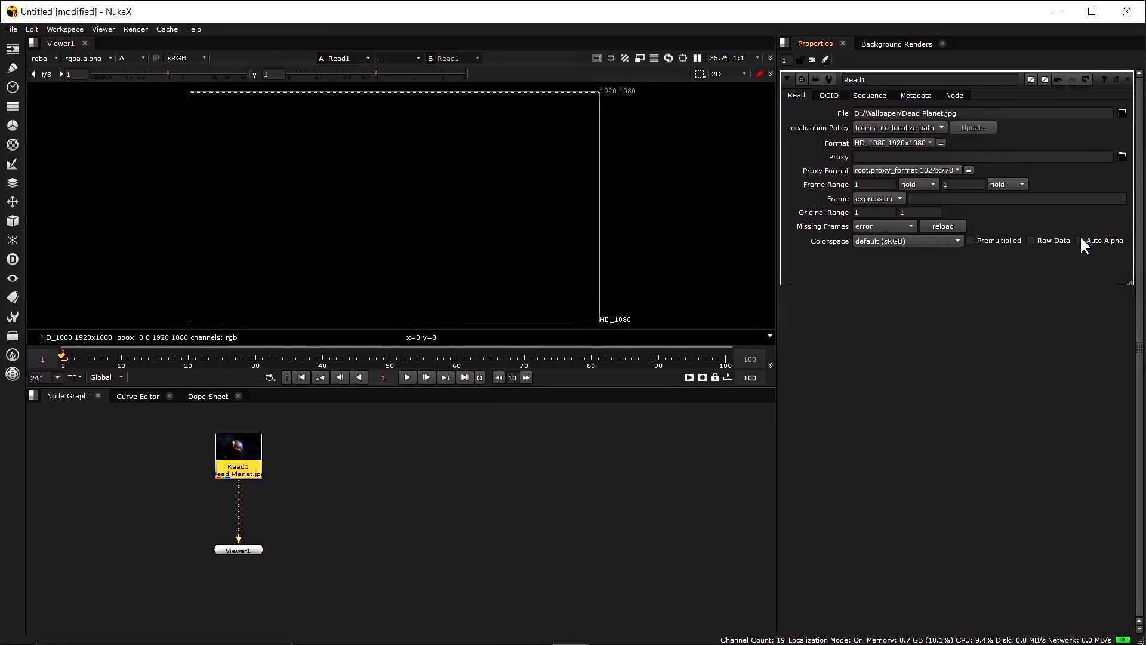
pyautogui.click(1080, 238)
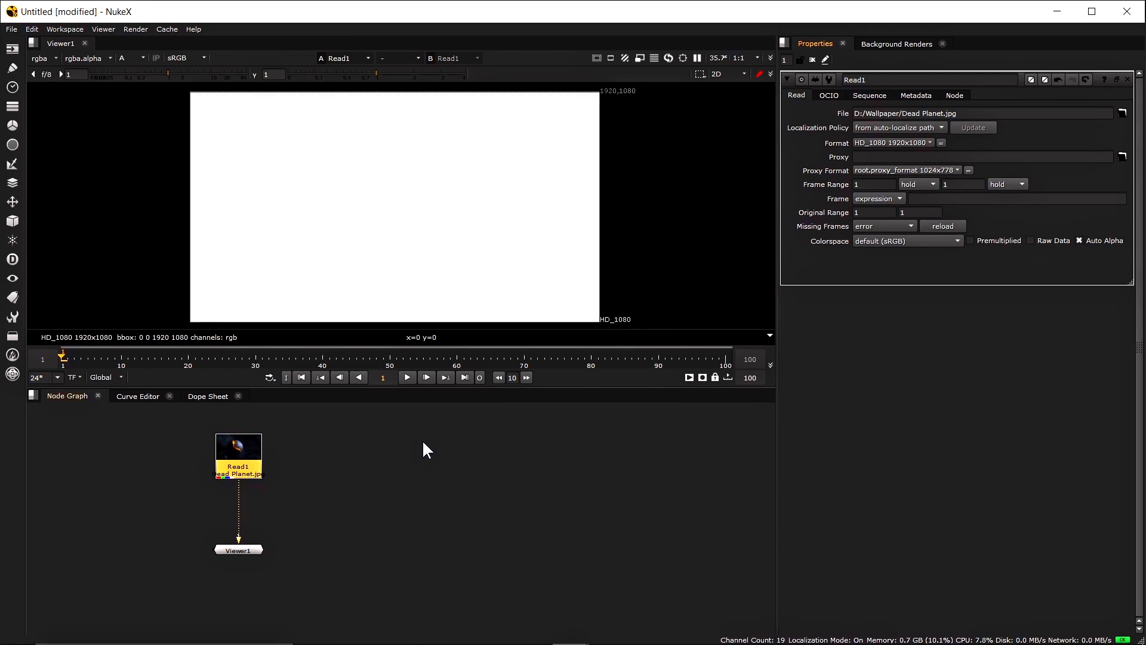
pyautogui.click(127, 58)
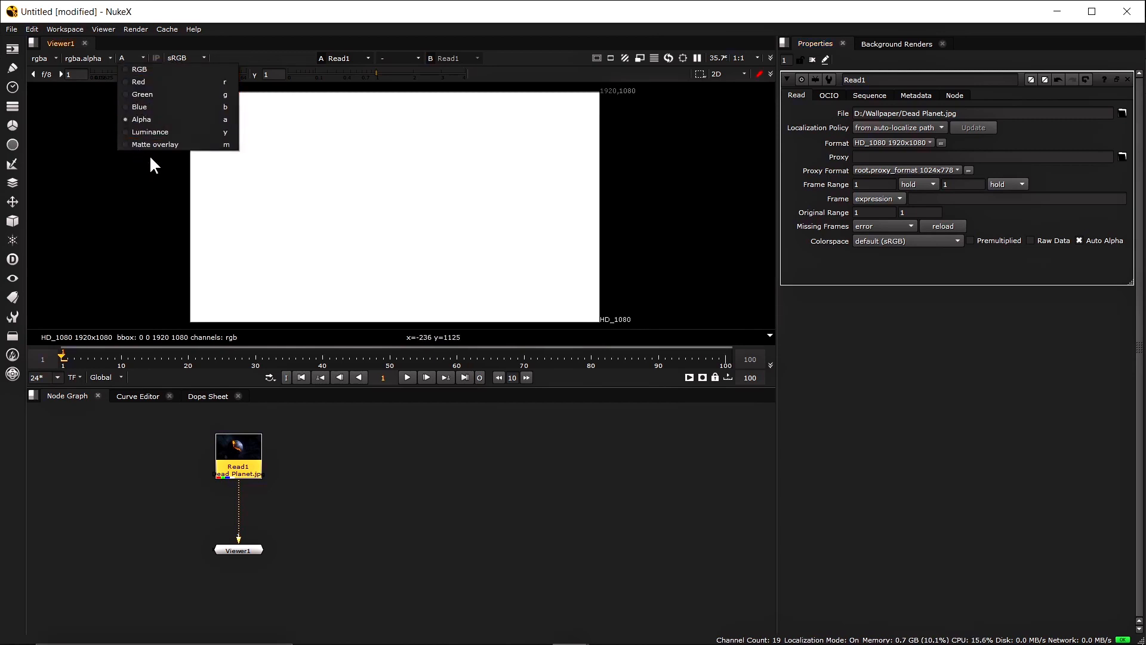
pyautogui.click(149, 70)
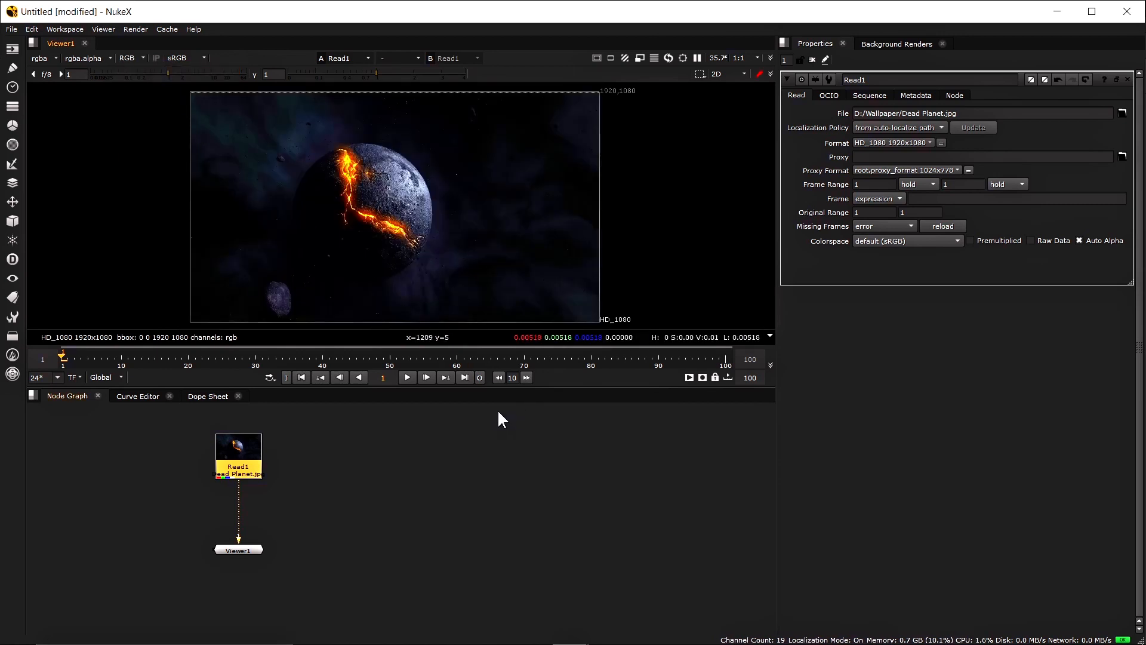
# Move Read1 up in the Node Graph and open the Channel nodes menu
pyautogui.moveTo(231, 453)
pyautogui.mouseDown()
pyautogui.moveTo(267, 449)
pyautogui.moveTo(231, 440)
pyautogui.mouseUp()
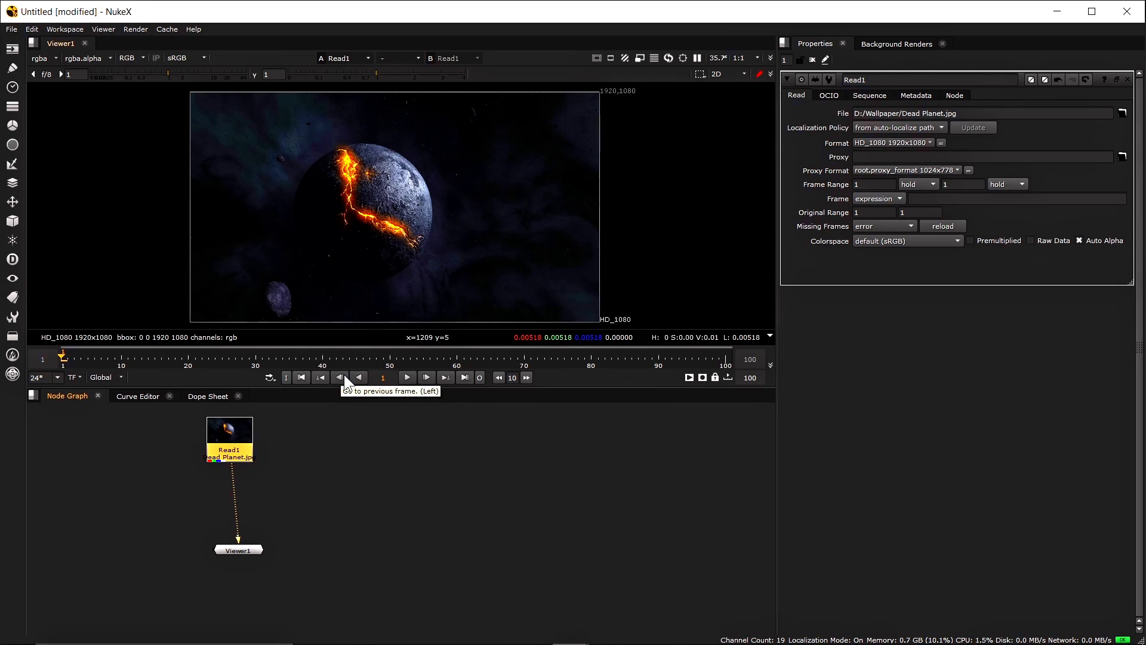
pyautogui.click(13, 107)
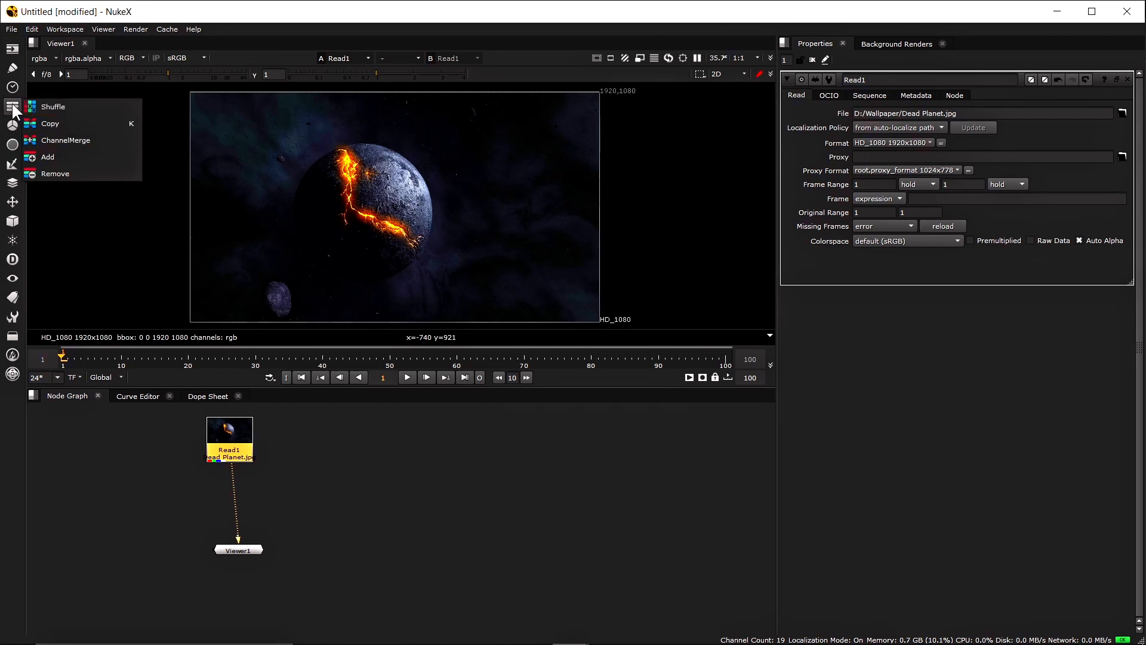
# Move the Viewer1 node lower in the graph and clear the node selection
pyautogui.click(73, 108)
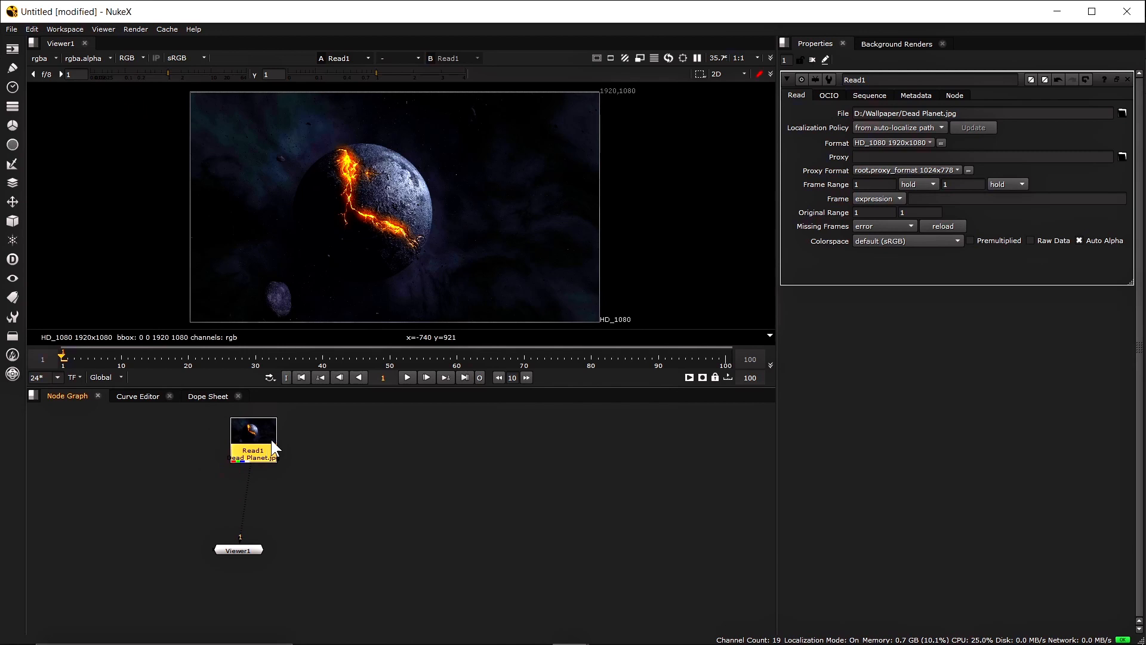
pyautogui.moveTo(254, 546); pyautogui.dragTo(256, 589)
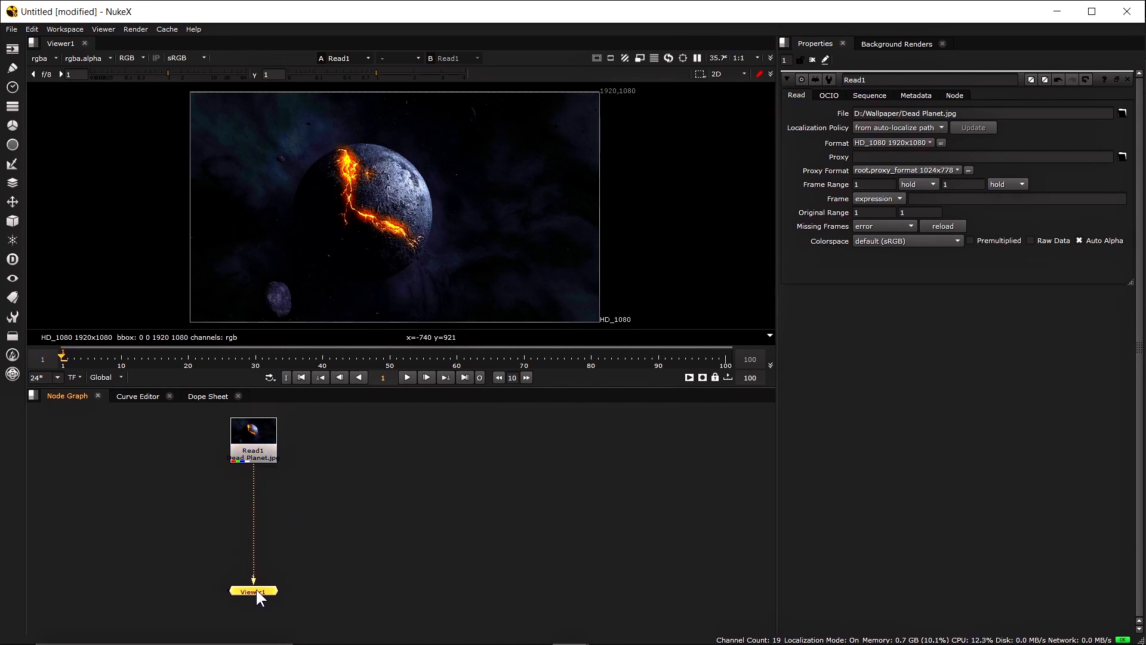
pyautogui.click(12, 107)
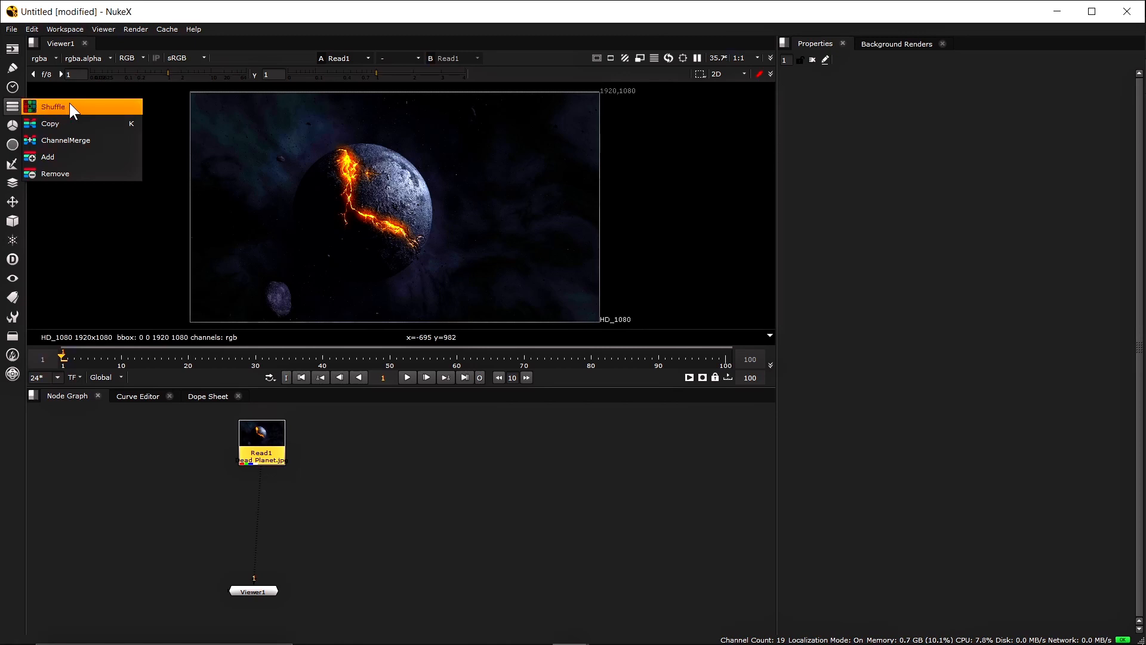
pyautogui.click(189, 463)
pyautogui.click(266, 445)
pyautogui.click(392, 473)
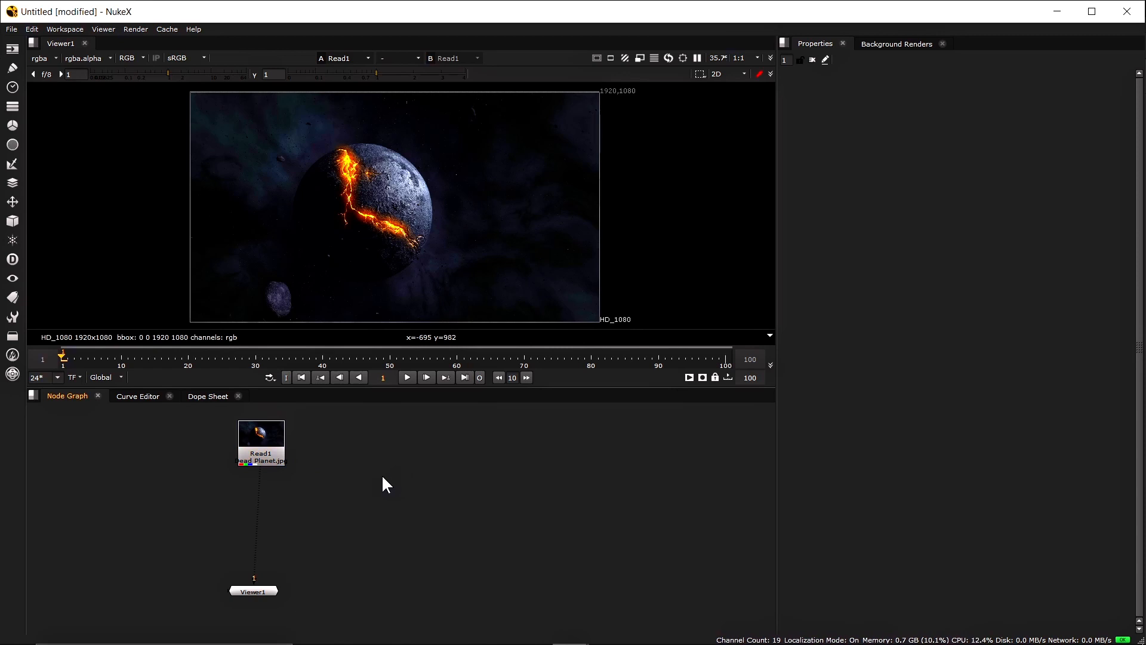
# Create a Shuffle node, Shuffle1, from the Tab node search
pyautogui.press('Tab')
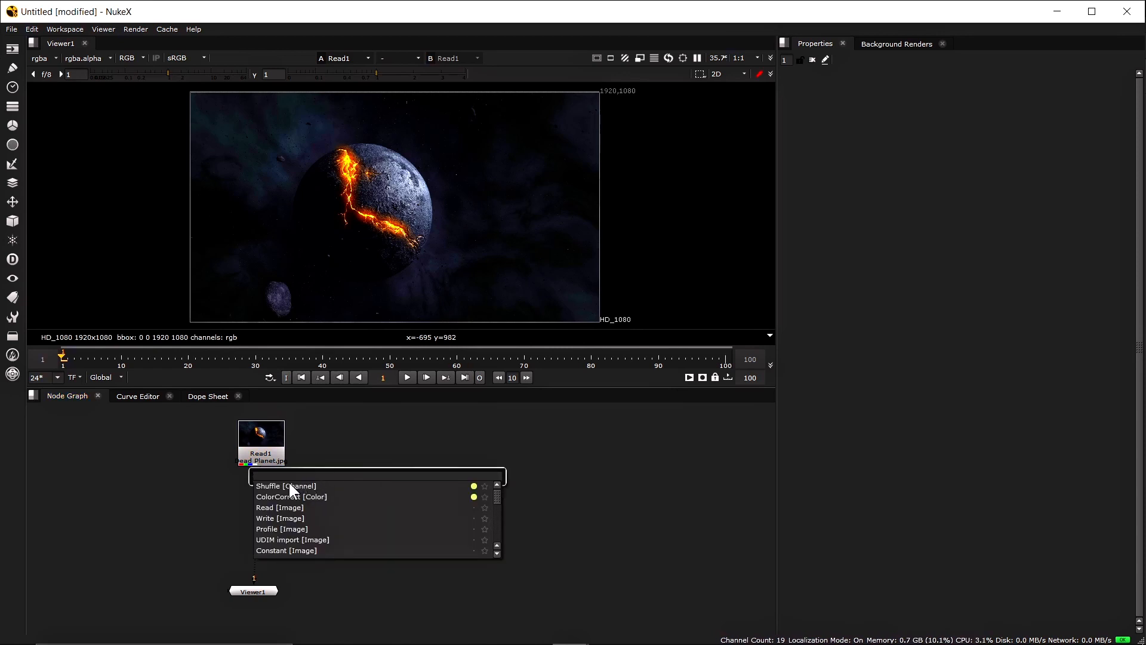
pyautogui.write('su')
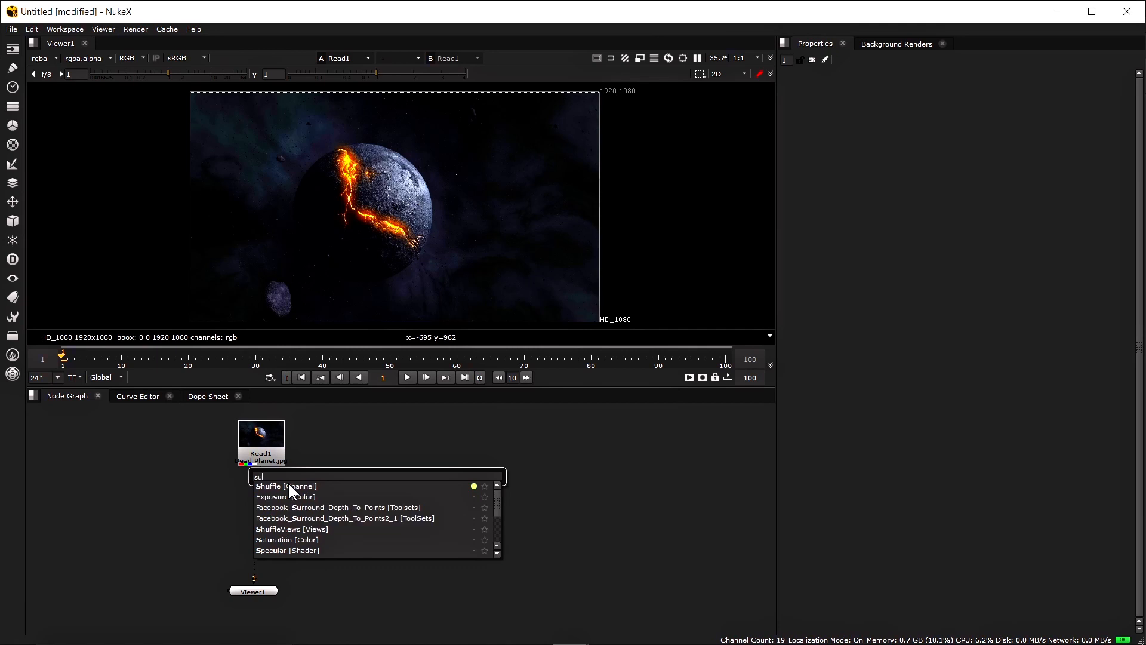
pyautogui.write('f')
pyautogui.press('Return')
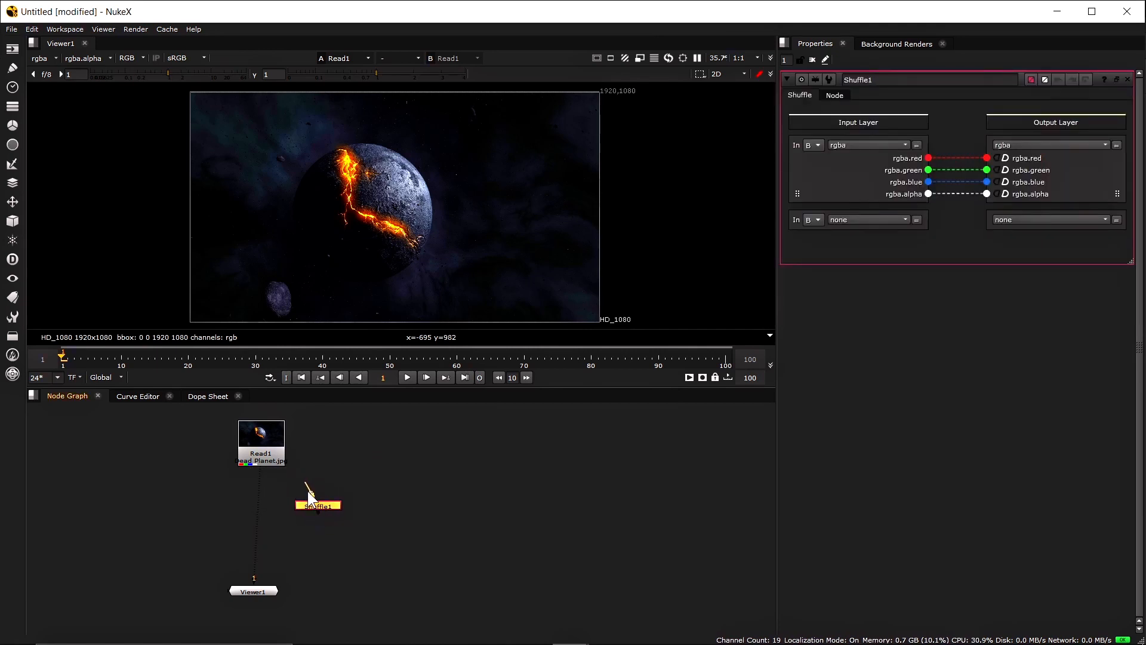
# Connect Shuffle1 to Read1, view its output, and keep rgba as its input layer
pyautogui.moveTo(258, 476); pyautogui.dragTo(261, 461)
pyautogui.moveTo(283, 505); pyautogui.dragTo(157, 513)
pyautogui.press('1')
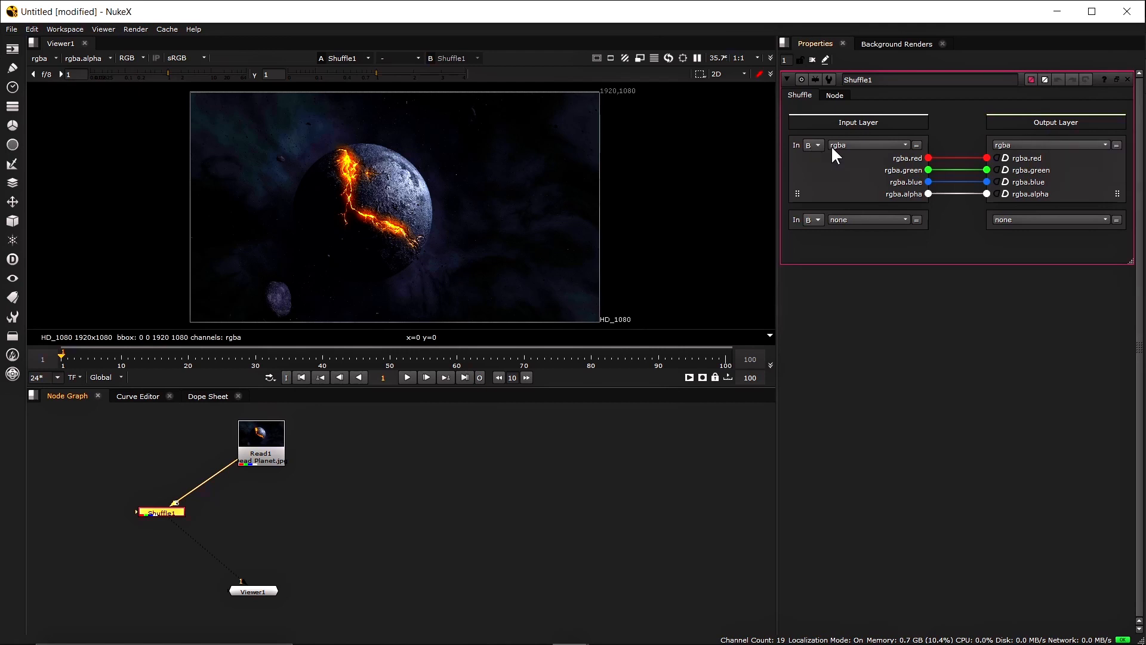
pyautogui.click(848, 145)
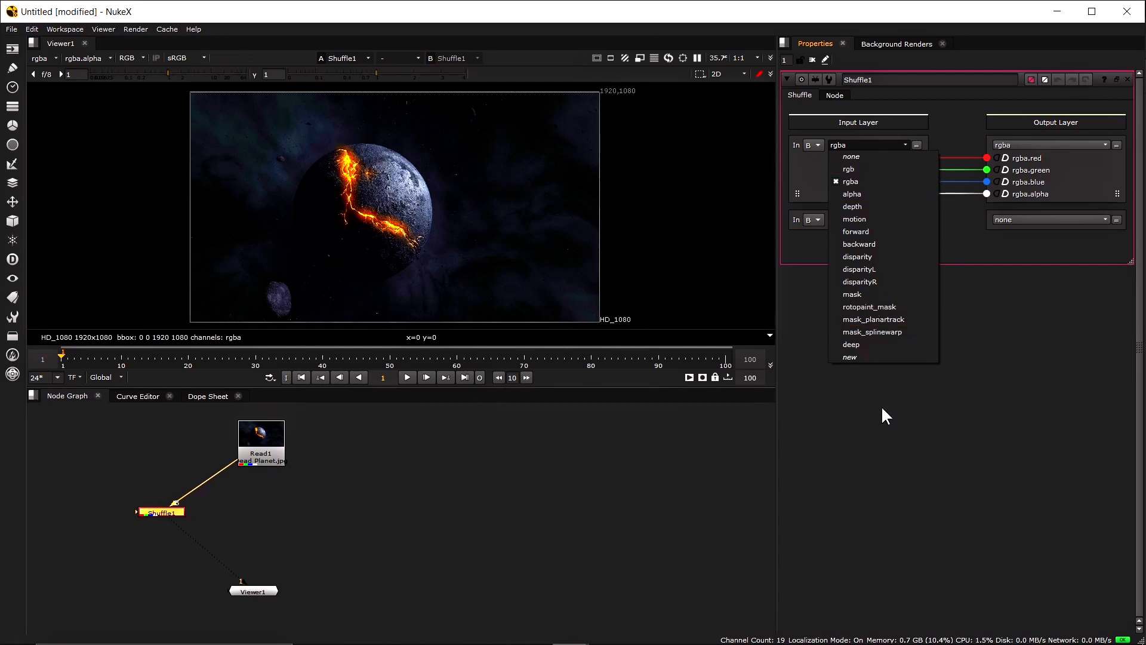
pyautogui.click(875, 179)
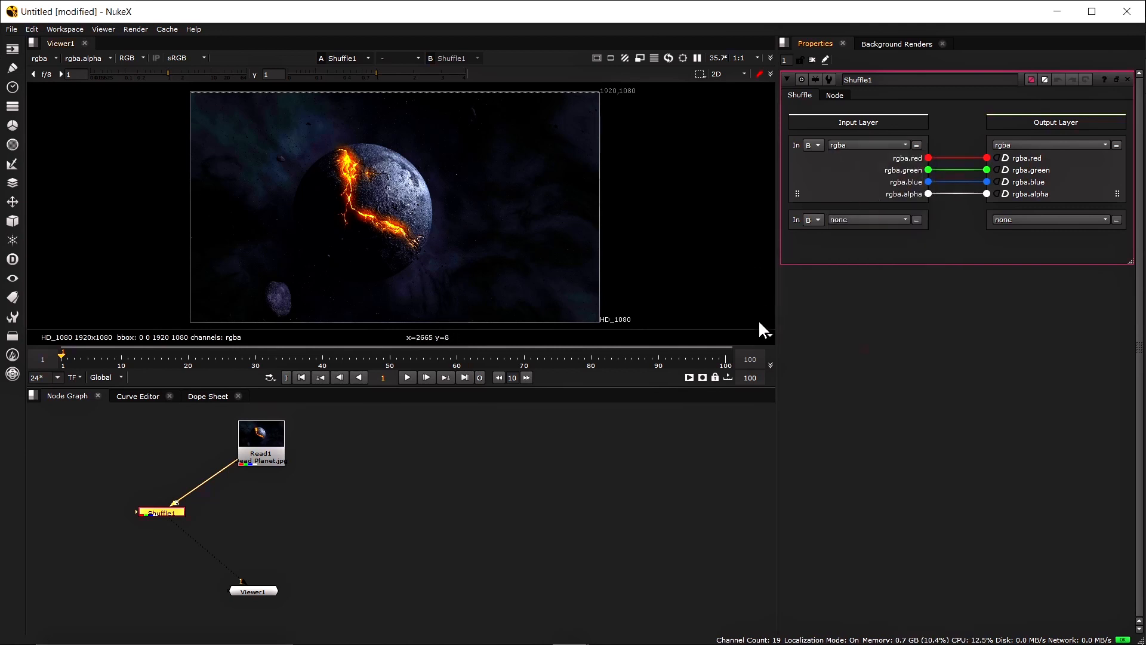
# Disconnect alpha from Shuffle1's output so only red passes, and rearrange Read1 and Shuffle1
pyautogui.moveTo(925, 212)
pyautogui.mouseDown()
pyautogui.moveTo(974, 179)
pyautogui.moveTo(924, 225)
pyautogui.mouseUp()
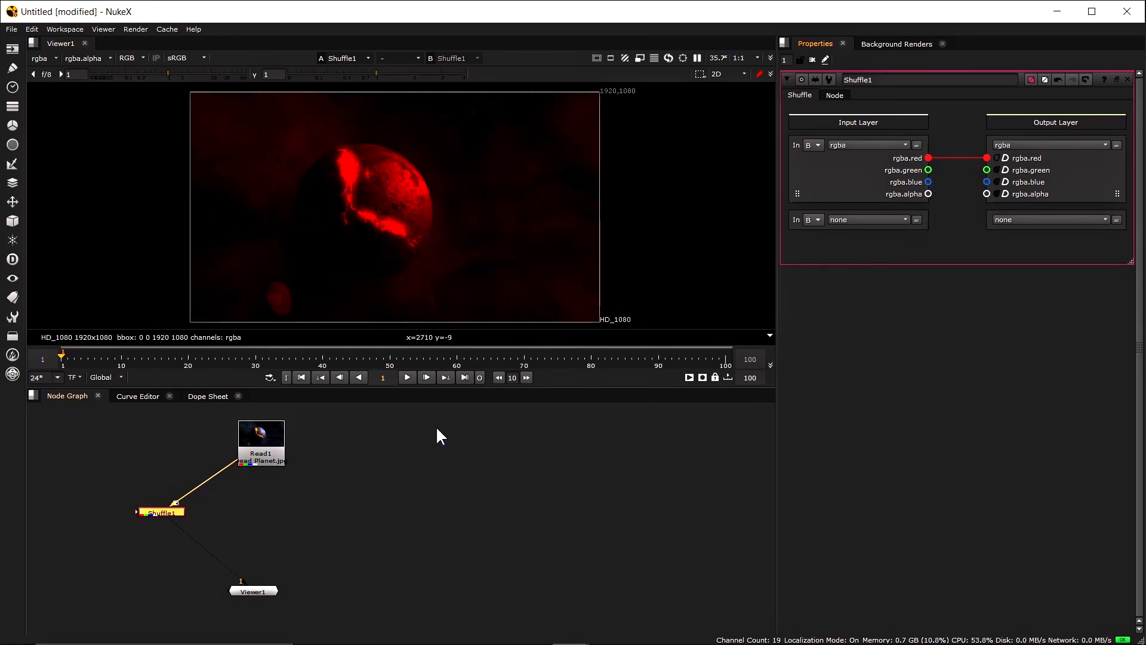
pyautogui.moveTo(249, 439); pyautogui.dragTo(181, 441)
pyautogui.moveTo(167, 511); pyautogui.dragTo(138, 512)
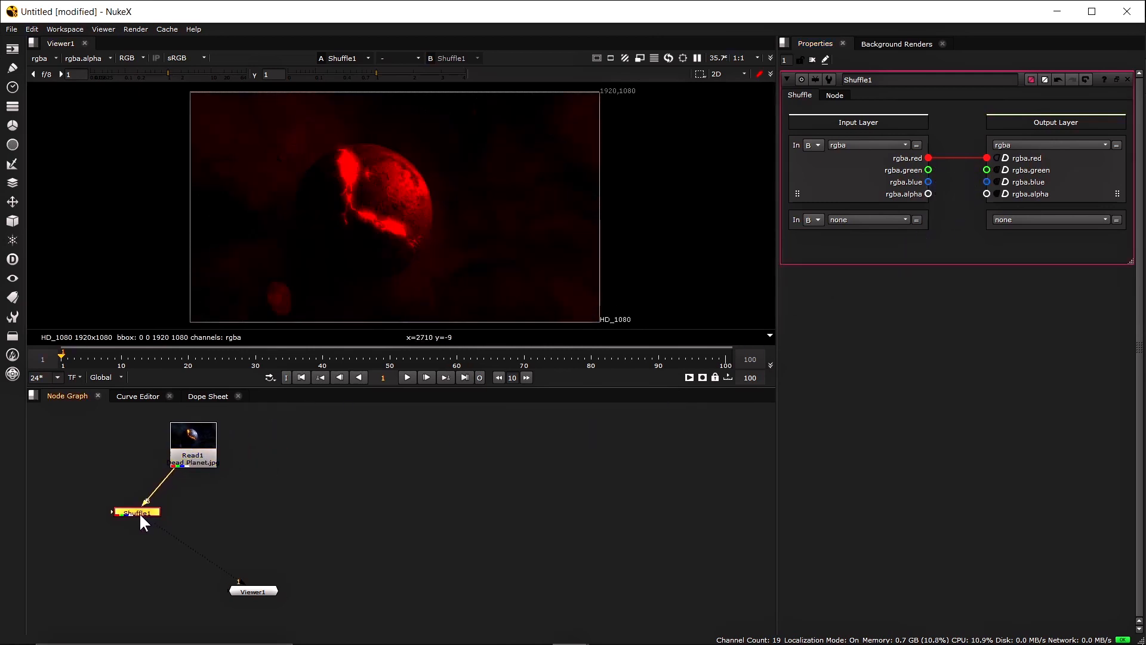
pyautogui.moveTo(197, 439); pyautogui.dragTo(256, 442)
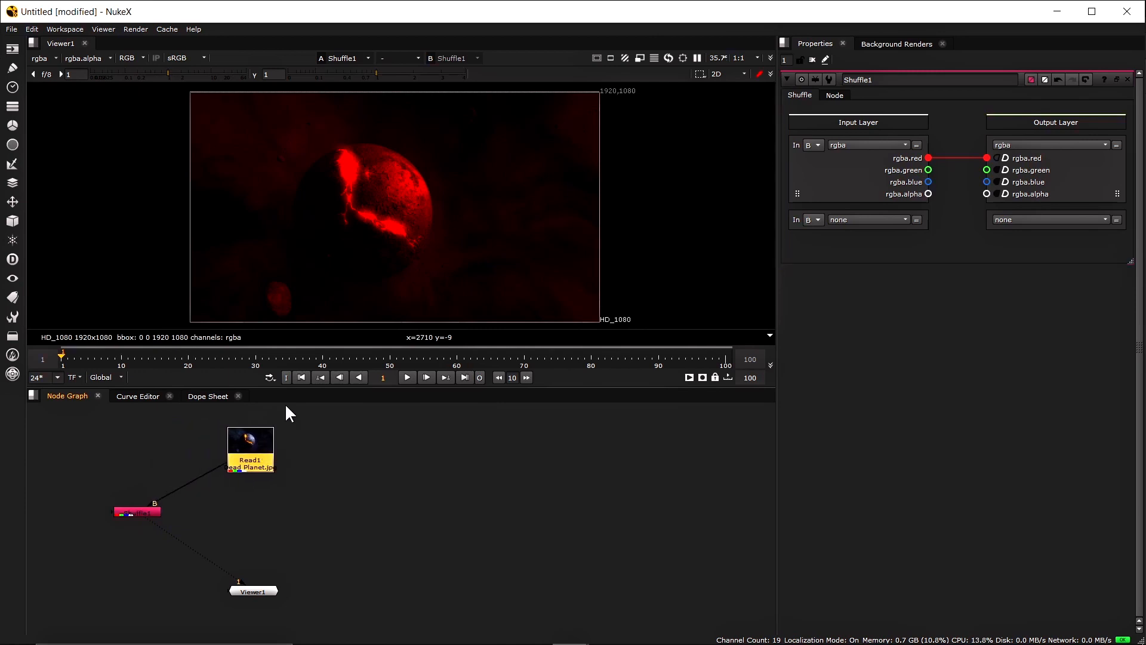
# Copy Shuffle1 as Shuffle2 under Read1 and route its green input to green output
pyautogui.click(145, 511)
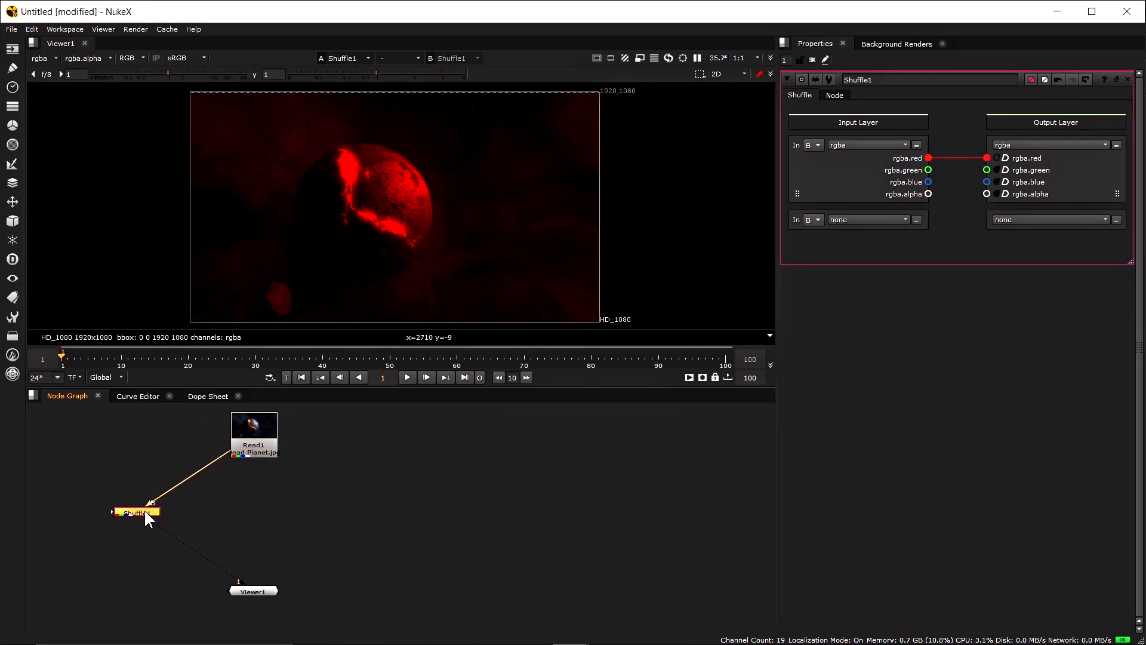
pyautogui.hotkey('ctrl', 'c')
pyautogui.click(254, 445)
pyautogui.hotkey('ctrl', 'v')
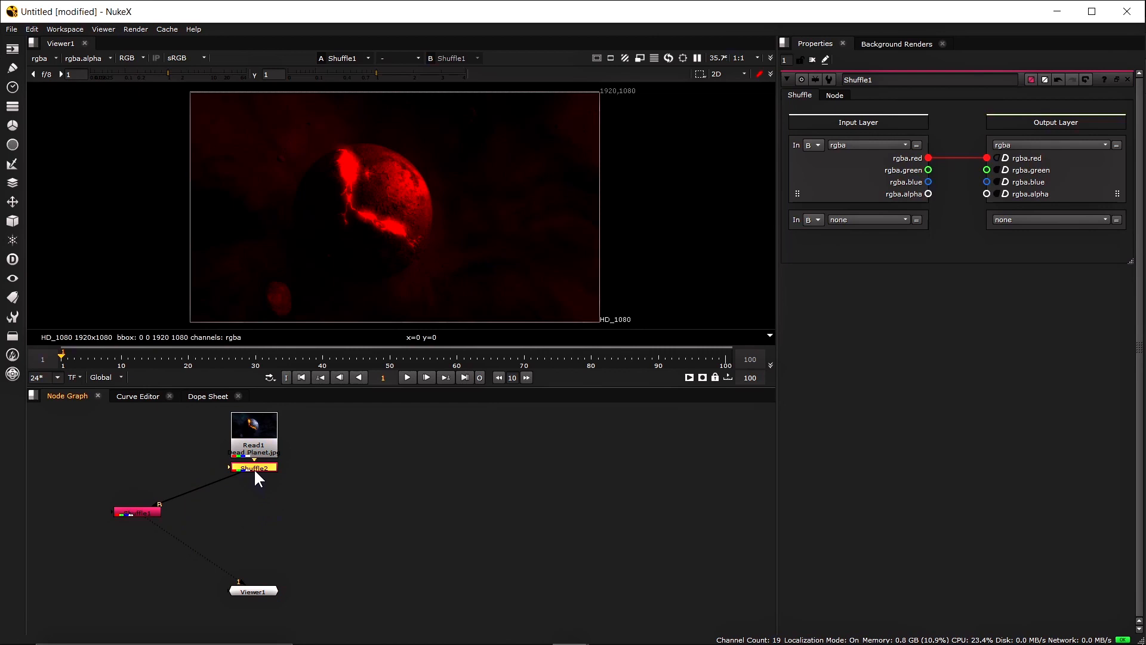
pyautogui.moveTo(253, 468); pyautogui.dragTo(286, 512)
pyautogui.press('1')
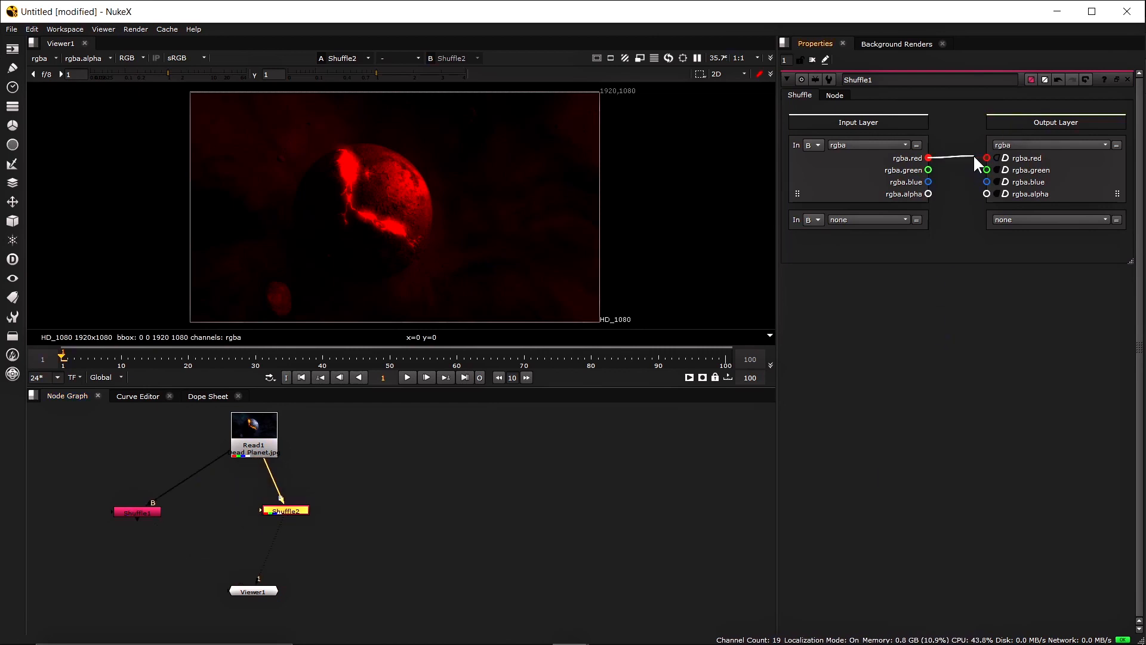
pyautogui.moveTo(929, 171); pyautogui.dragTo(986, 171)
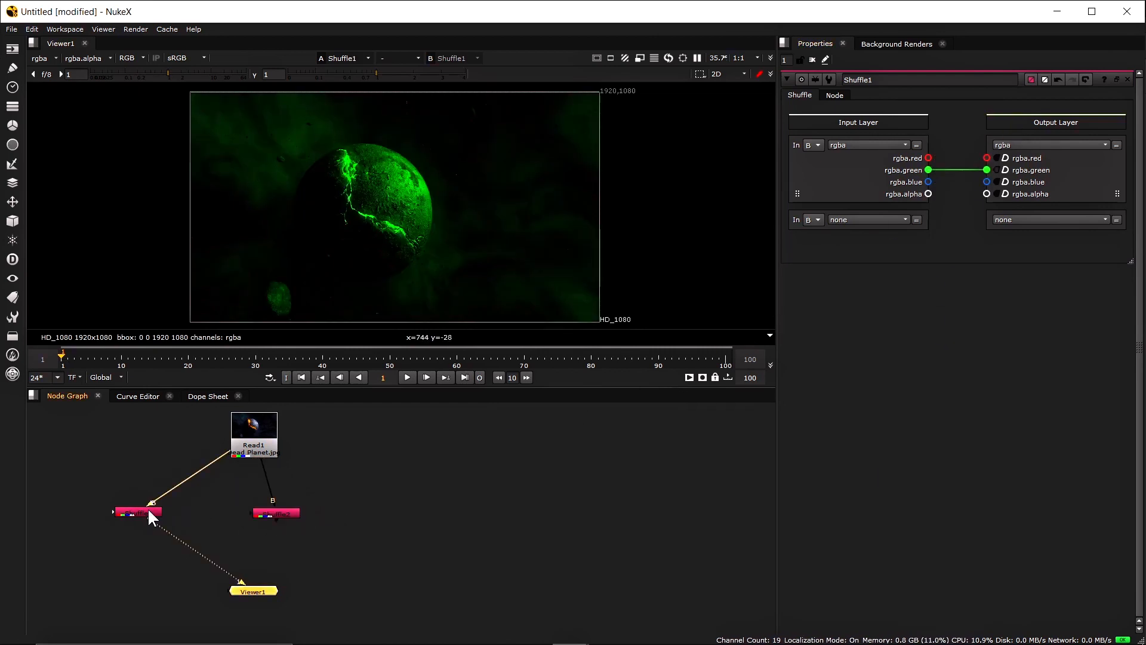
# Reposition Shuffle1 and Shuffle2, compare their red and green outputs, and add Shuffle3
pyautogui.moveTo(145, 513); pyautogui.dragTo(168, 516)
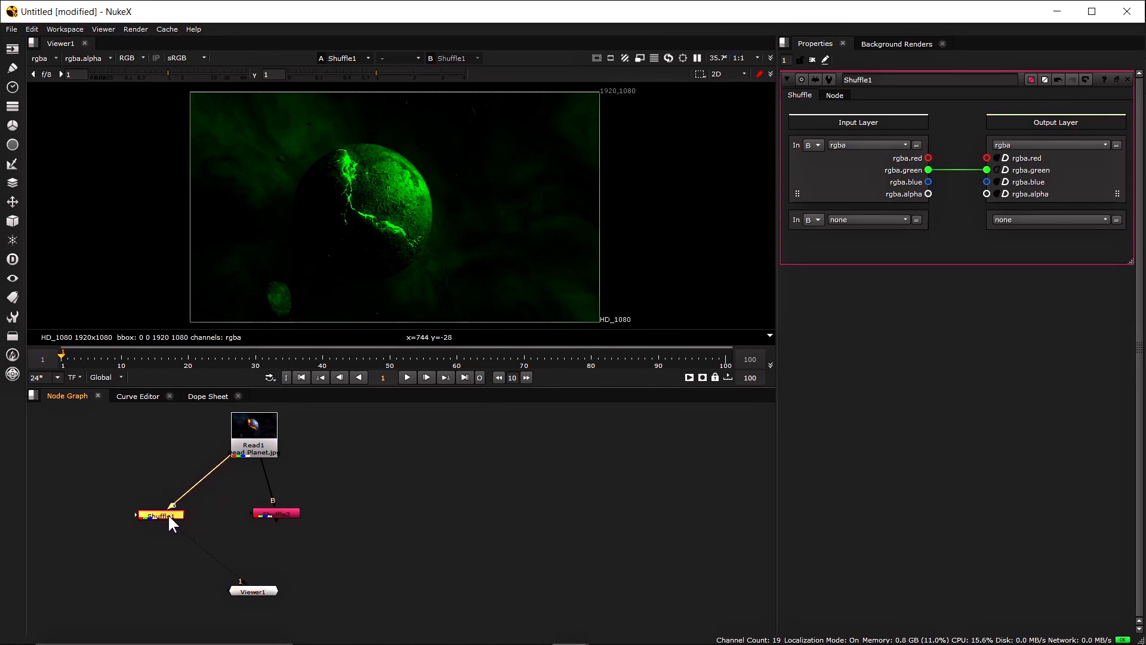
pyautogui.moveTo(282, 516); pyautogui.dragTo(275, 515)
pyautogui.press('1')
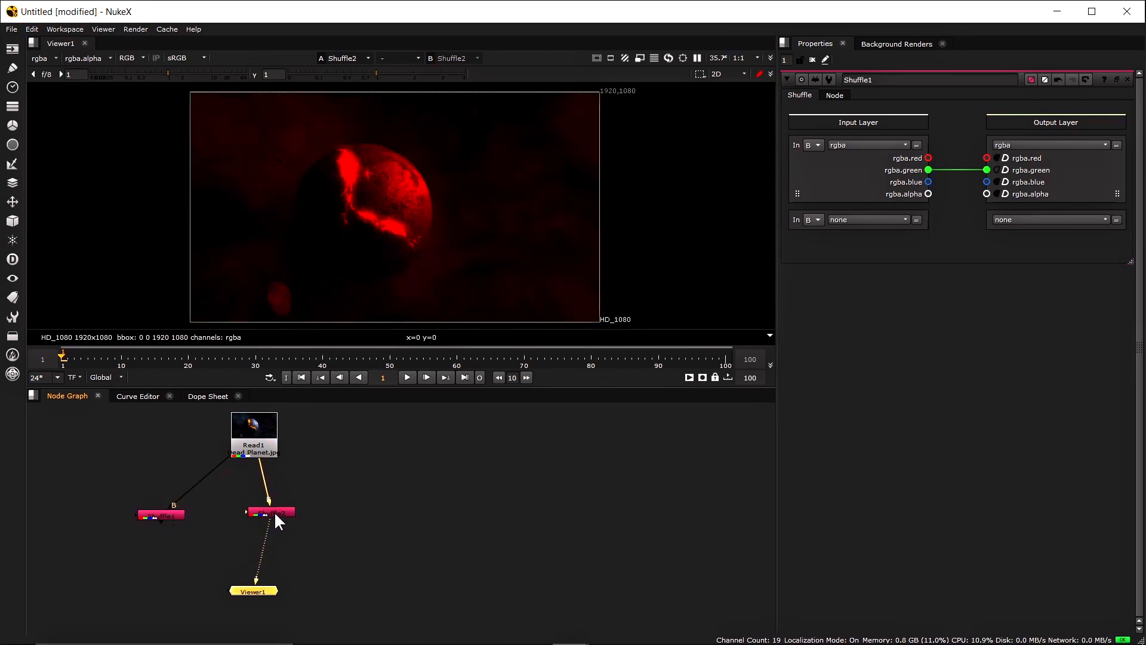
pyautogui.click(181, 513)
pyautogui.press('1')
pyautogui.click(280, 512)
pyautogui.press('1')
pyautogui.click(174, 514)
pyautogui.press('1')
pyautogui.press('1')
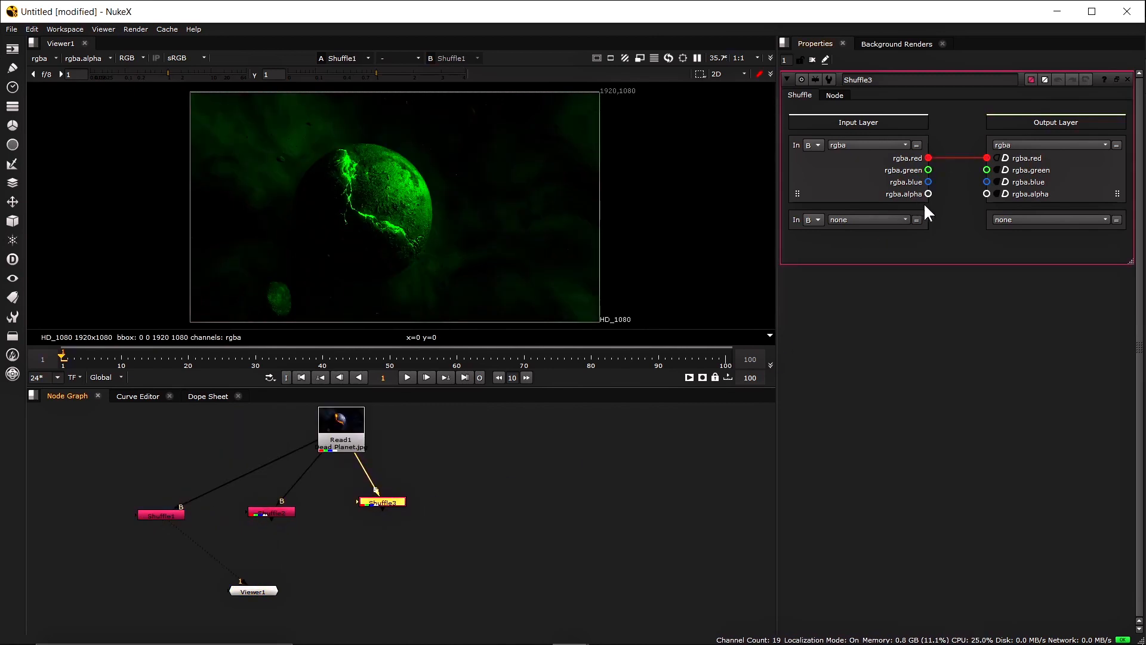
# Remove Shuffle3's red route and connect rgba.blue in to rgba.blue out, viewing the result
pyautogui.click(973, 157)
pyautogui.moveTo(928, 182); pyautogui.dragTo(987, 182)
pyautogui.press('1')
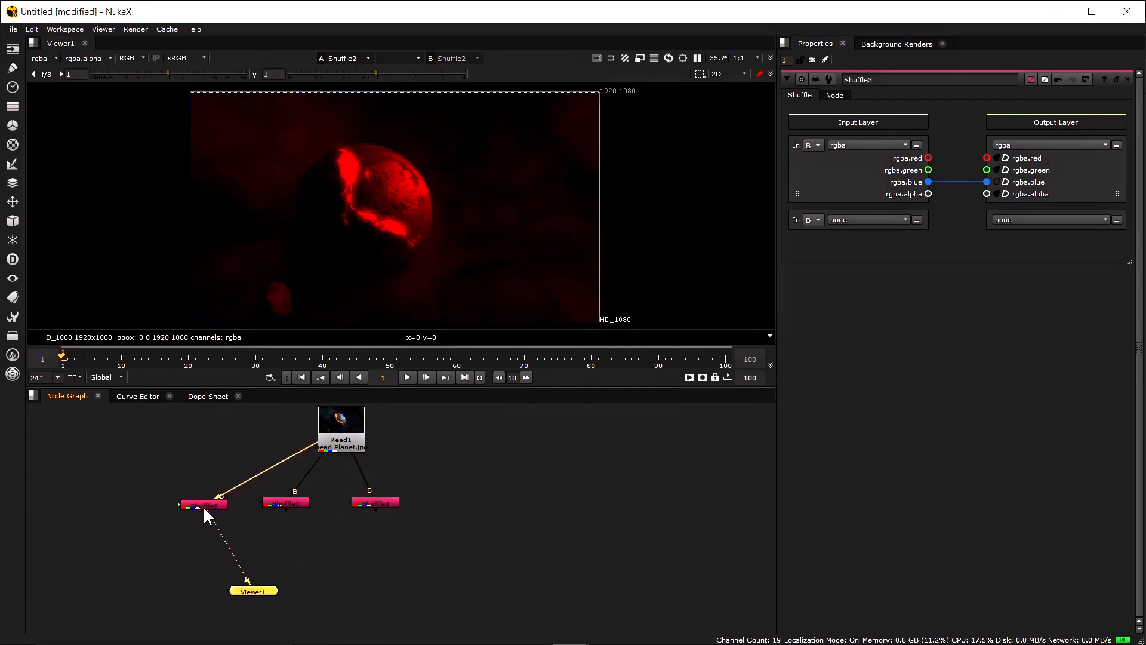
# Compare the green Shuffle output with Shuffle3's blue output in the viewer
pyautogui.click(281, 501)
pyautogui.press('1')
pyautogui.click(365, 502)
pyautogui.press('1')
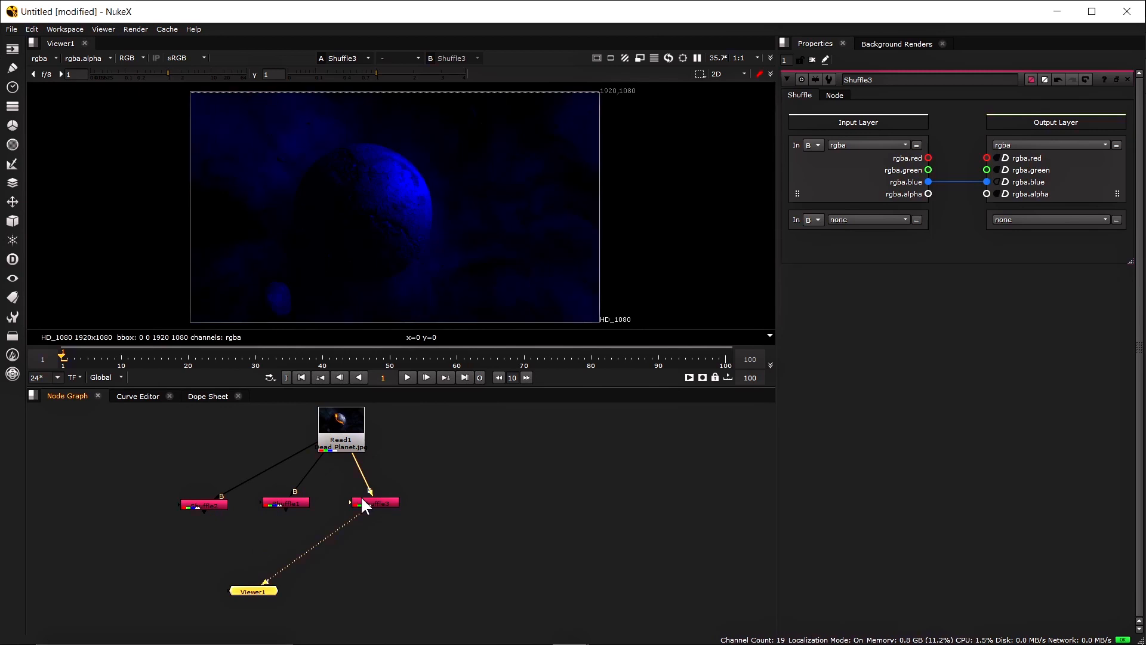
# Drag Viewer1 below the three Shuffles, panning the graph to keep Read1 in view
pyautogui.moveTo(261, 597); pyautogui.dragTo(445, 615)
pyautogui.moveTo(312, 579); pyautogui.dragTo(348, 513)
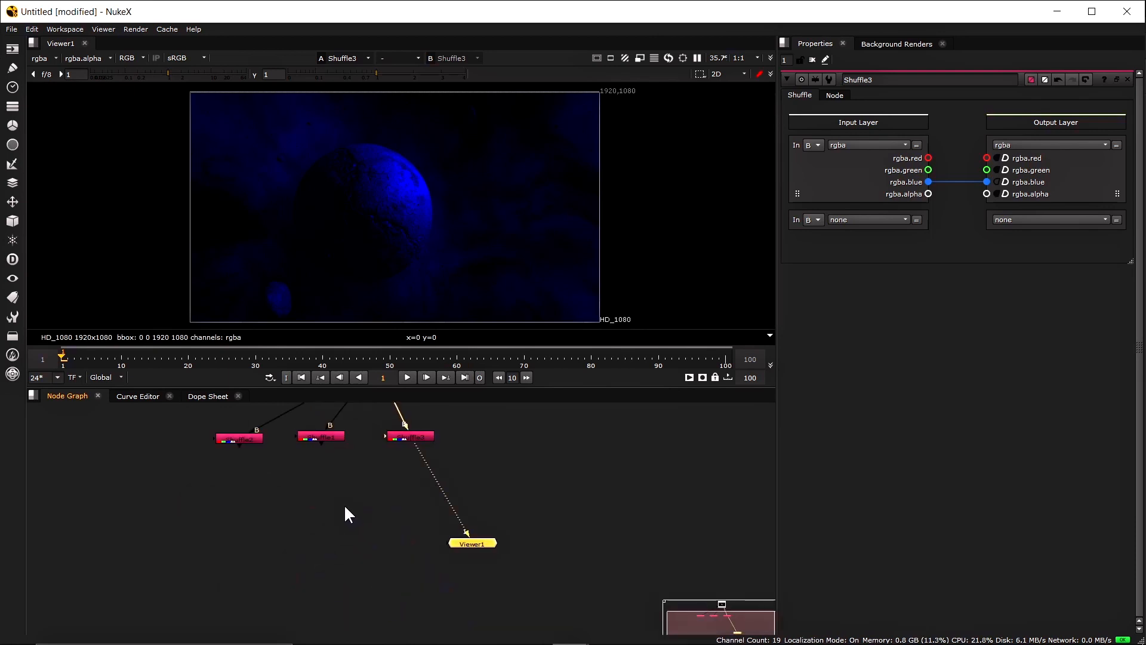
pyautogui.moveTo(461, 544); pyautogui.dragTo(443, 571)
pyautogui.moveTo(319, 455); pyautogui.dragTo(333, 524)
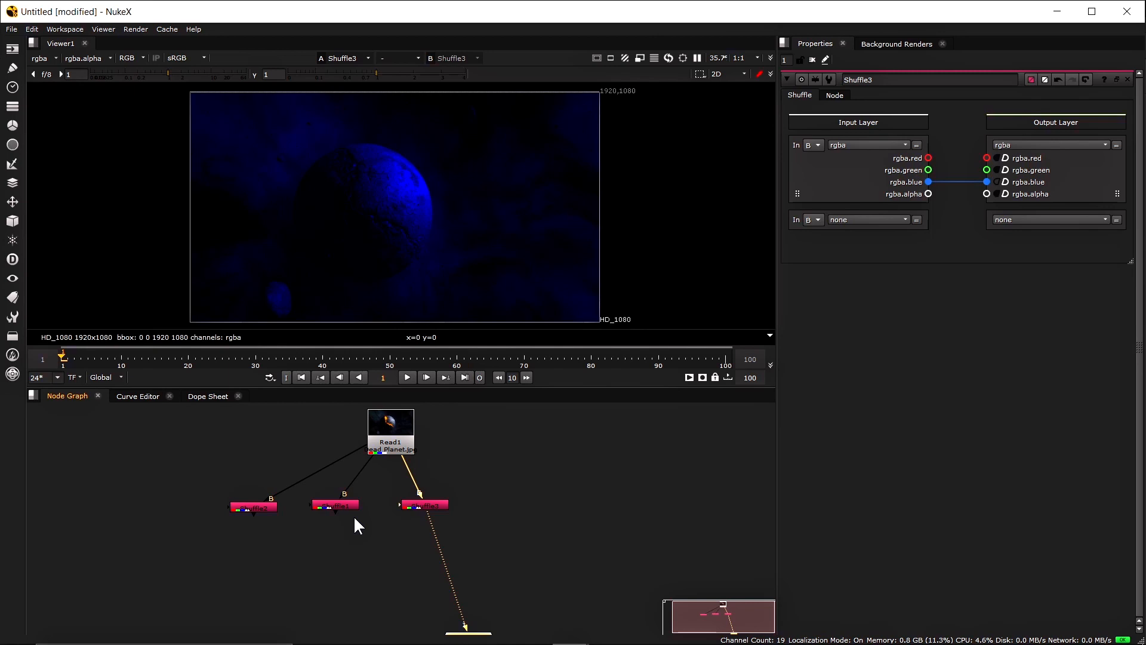
pyautogui.click(561, 525)
pyautogui.moveTo(542, 535); pyautogui.dragTo(470, 535)
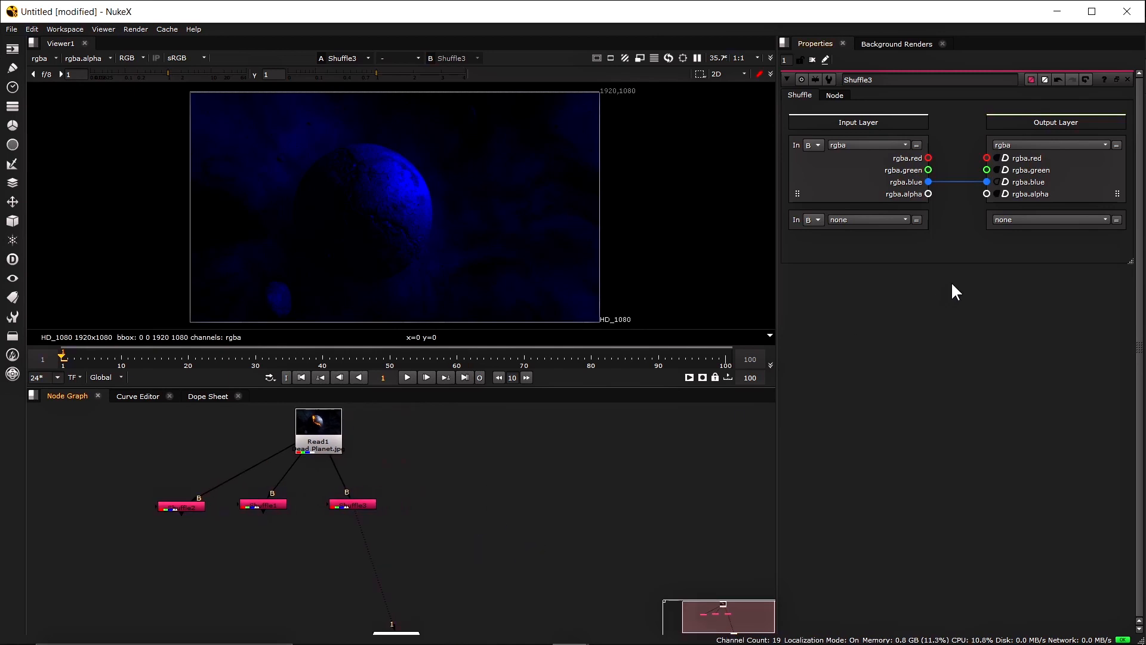